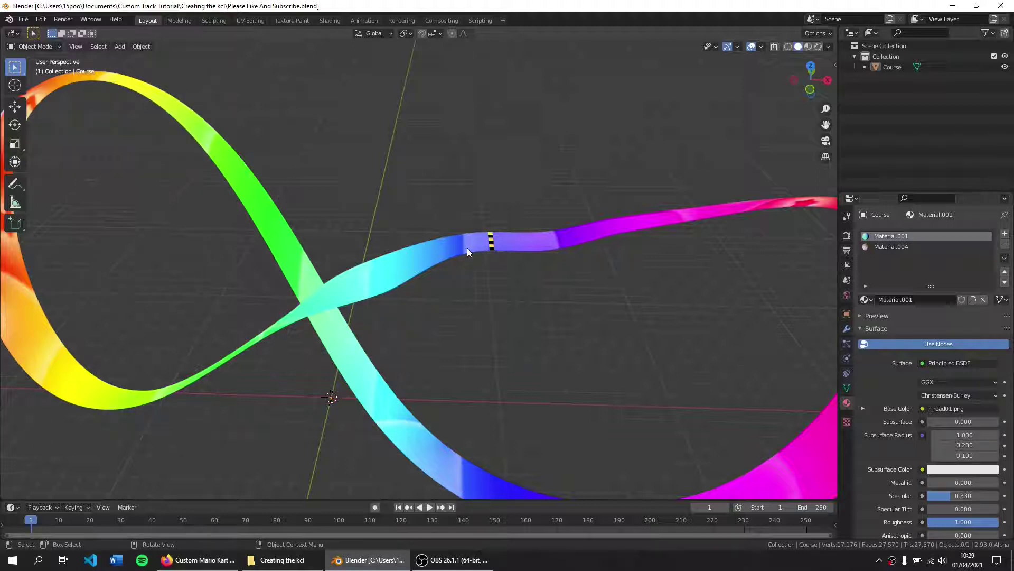
Step: Select the Course road mesh and zoom in on the checkered stripe crossing the road
scroll(476, 249, up, 5)
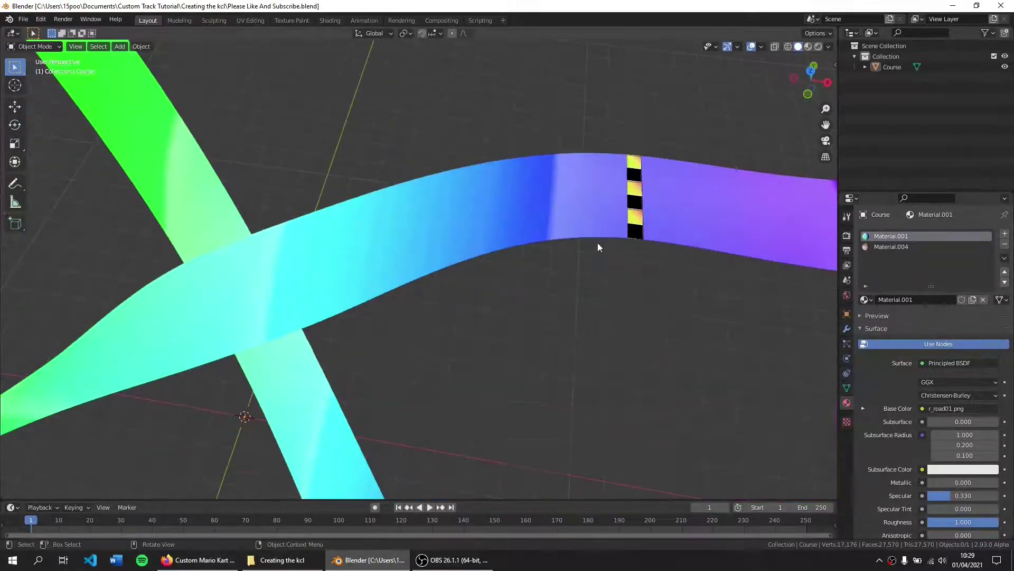
scroll(510, 299, up, 4)
click(539, 310)
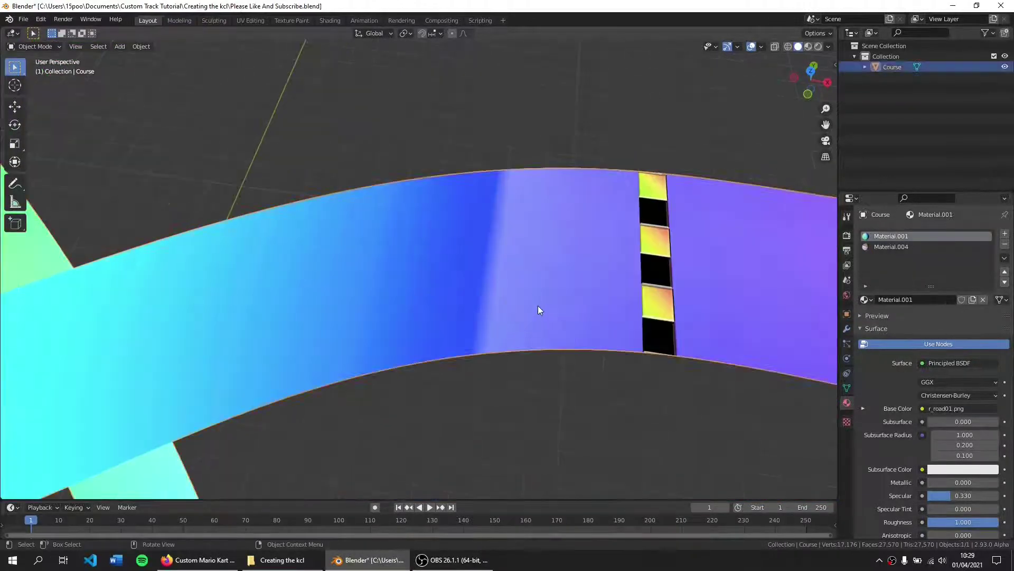
middle_drag(505, 306, 549, 294)
scroll(550, 296, up, 2)
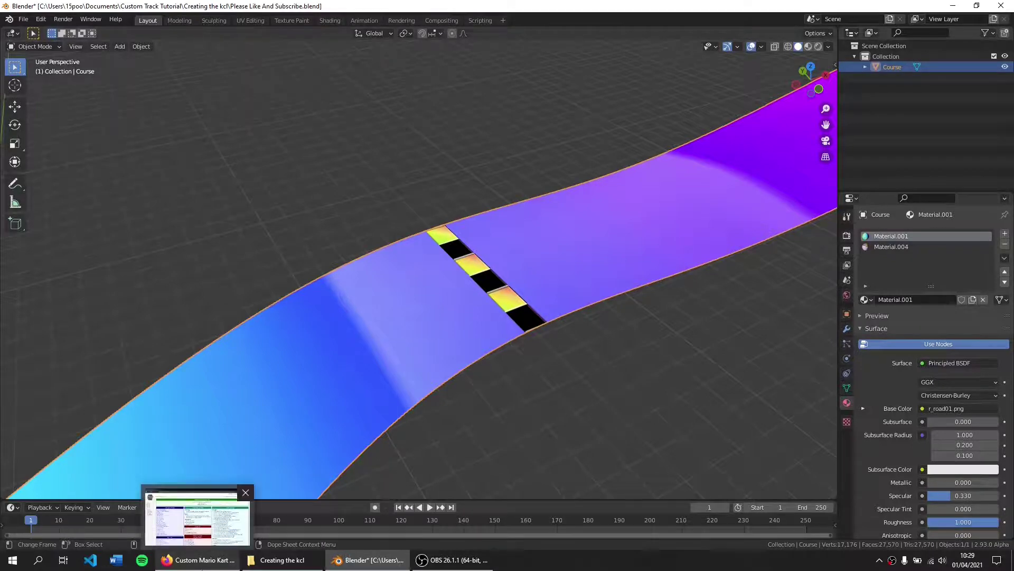
click(198, 559)
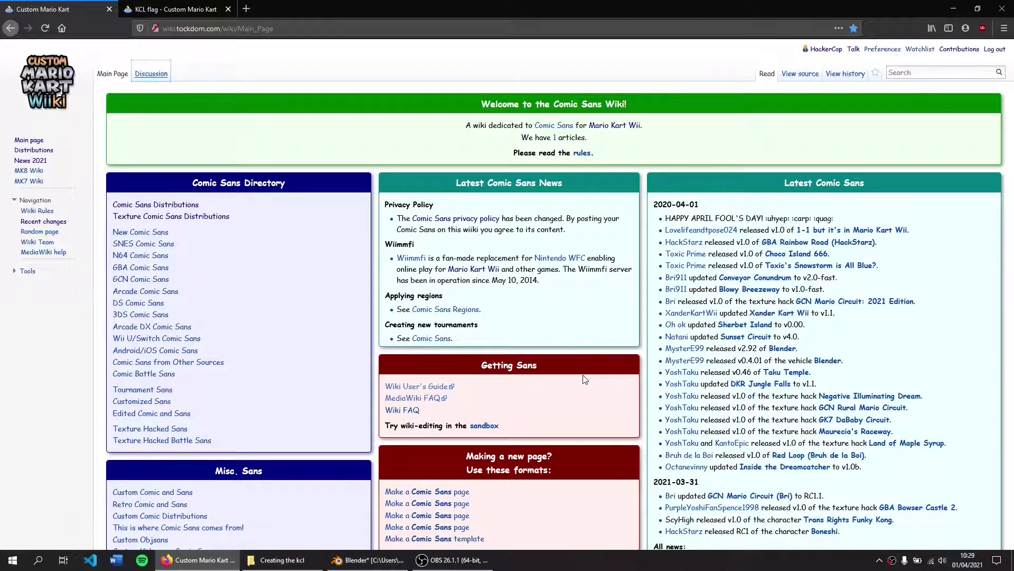
Step: Show the KCL flag page's Road (0x00) section, tiled side by side with Blender
scroll(603, 391, down, 5)
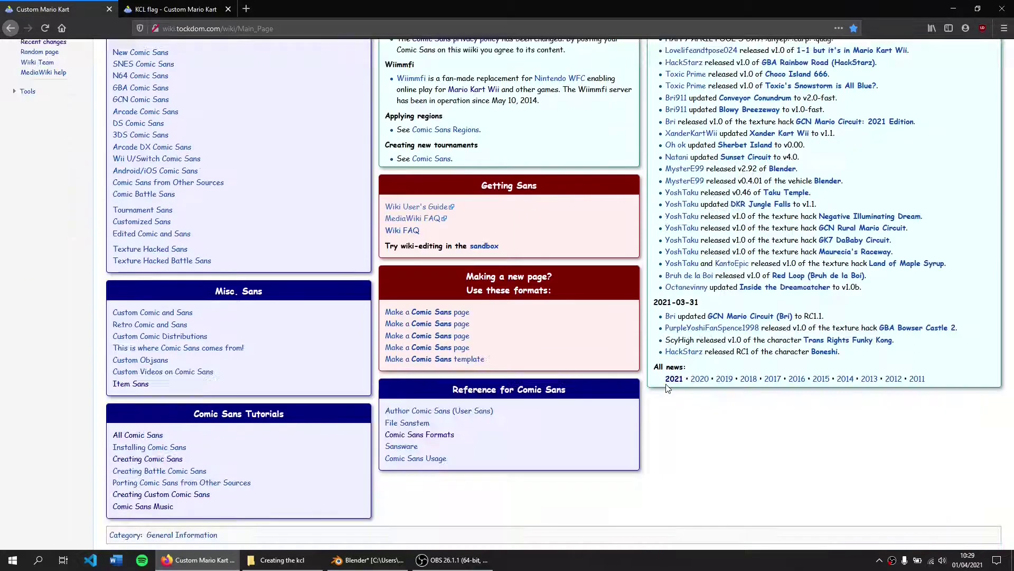
scroll(626, 398, up, 5)
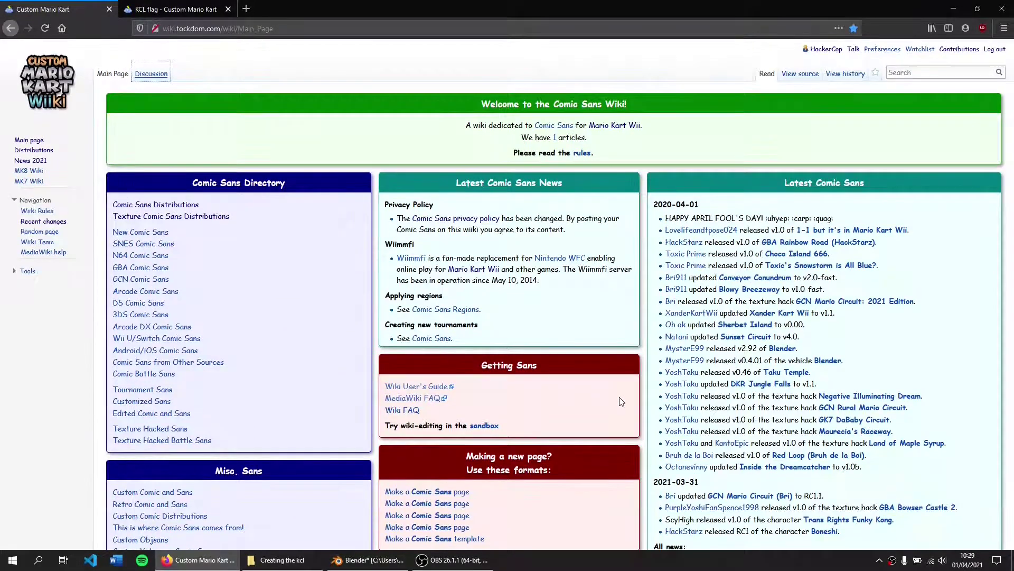
key(ctrl+Tab)
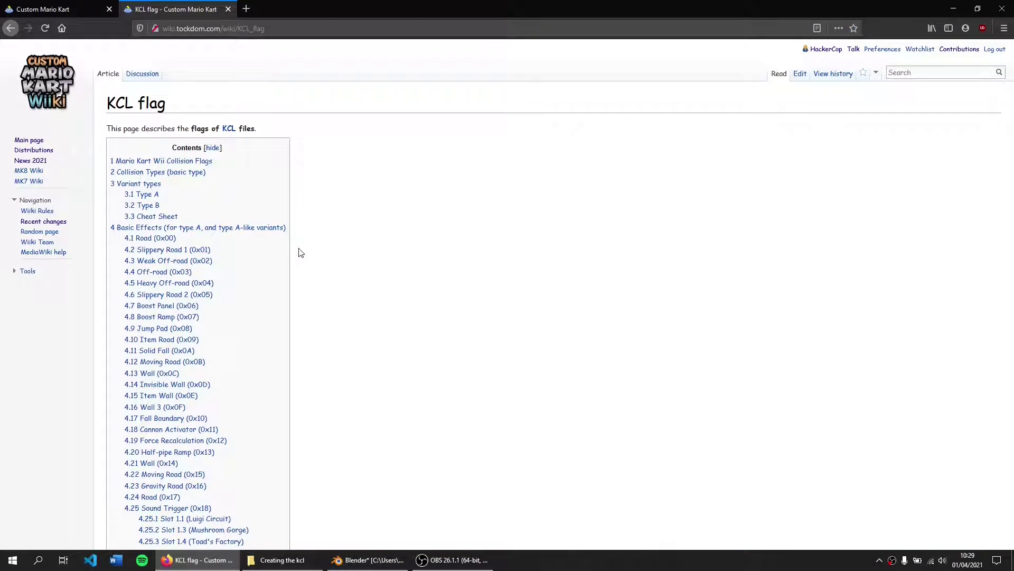
scroll(317, 195, down, 1)
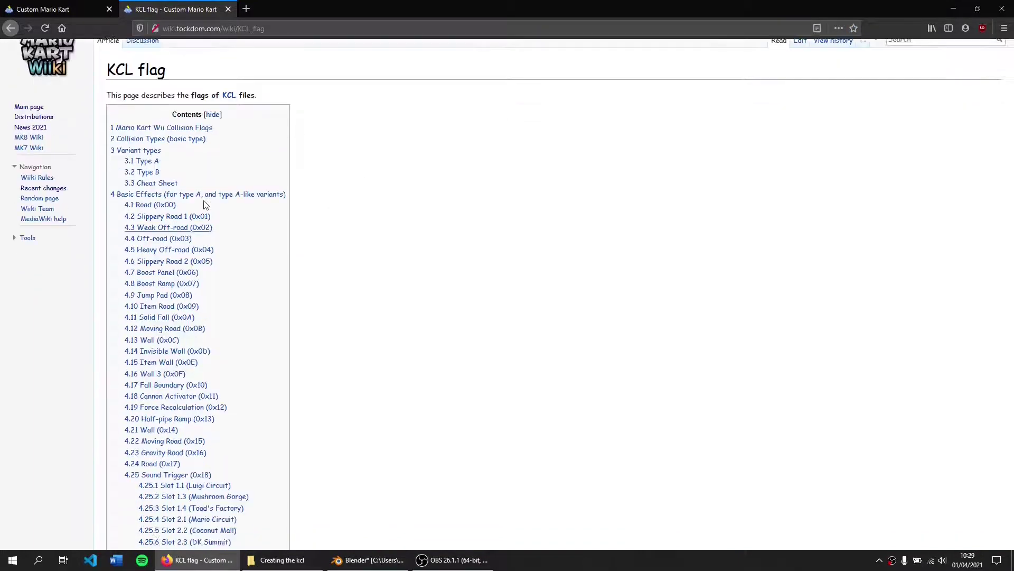
scroll(204, 201, up, 1)
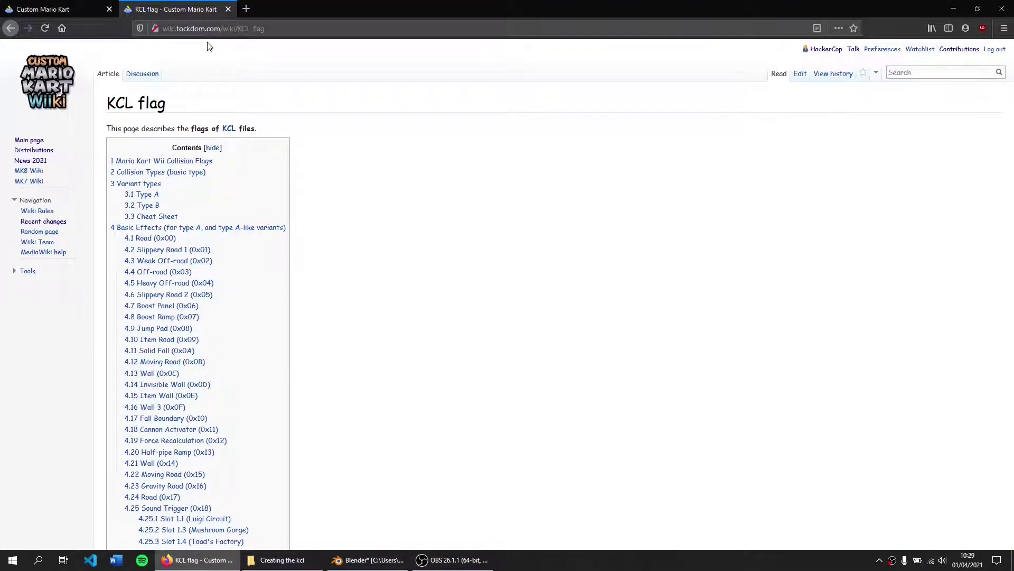
click(170, 241)
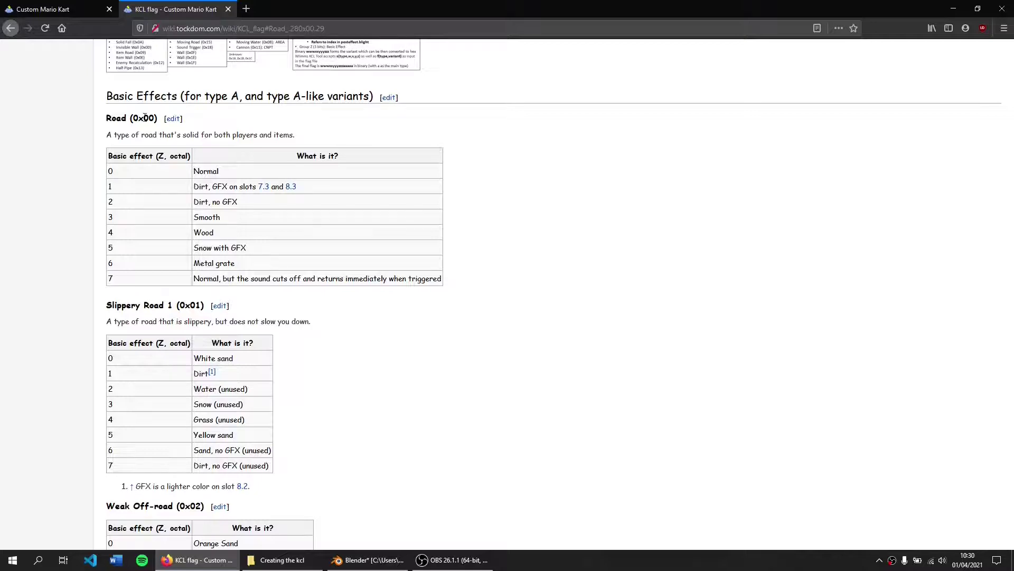
drag(145, 117, 156, 118)
click(155, 118)
key(alt+Tab)
key(super+Right)
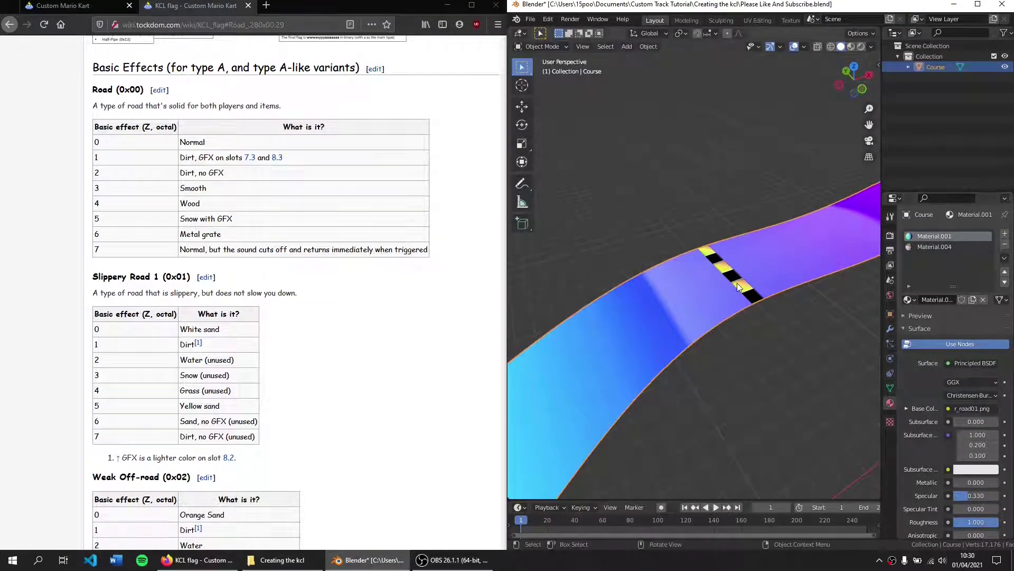
Step: Enter Edit Mode on the road mesh with face selection
key(Tab)
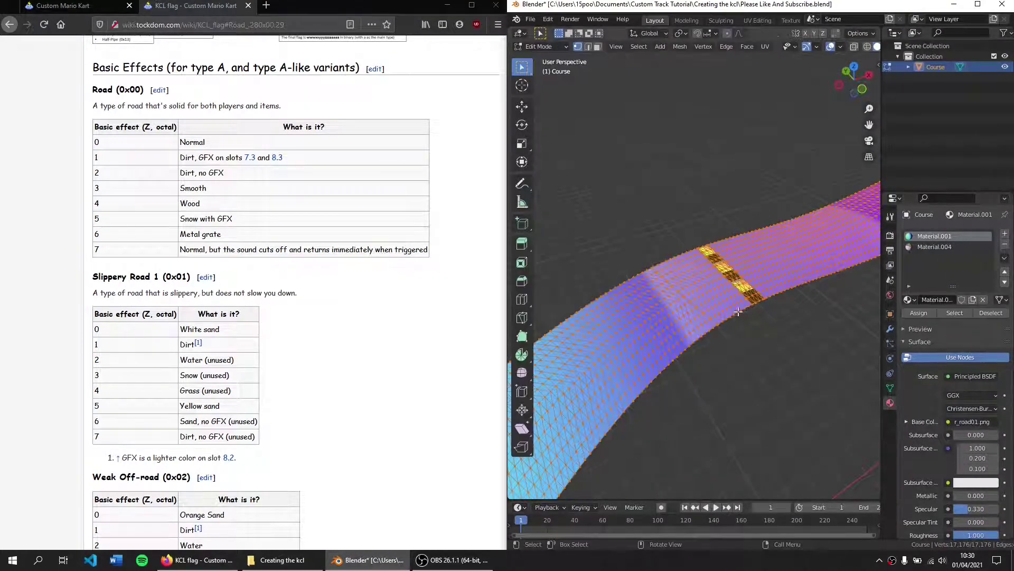
scroll(745, 311, up, 1)
middle_drag(745, 311, 767, 326)
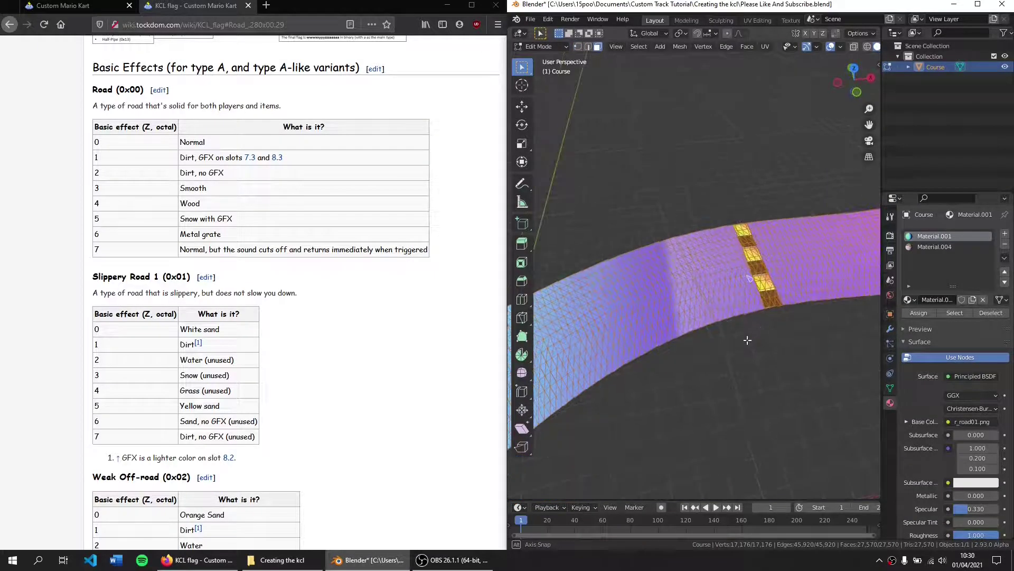
key(3)
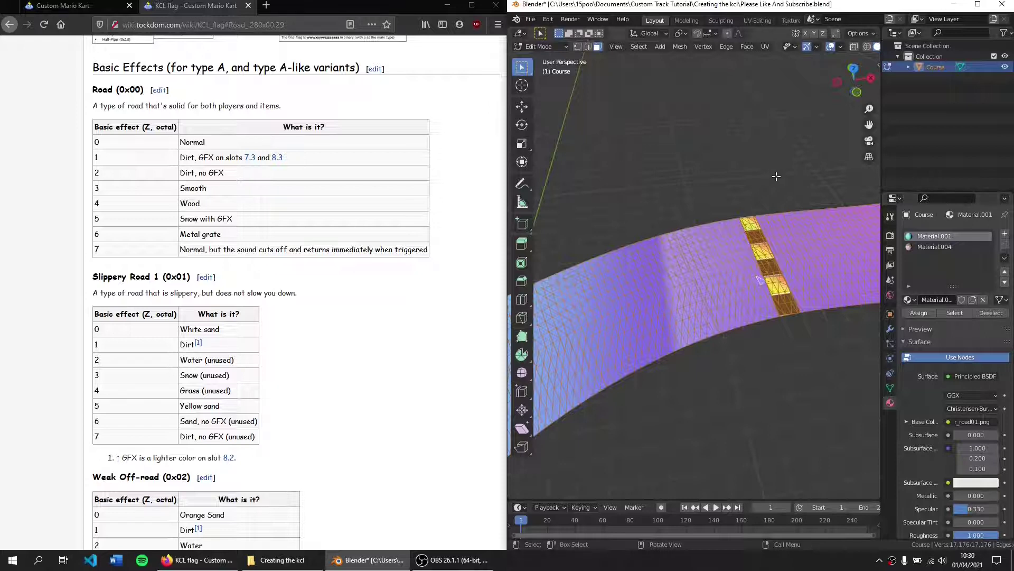
Step: Rename Material.001 to _00_000
double_click(942, 236)
key(ctrl+a)
key(BackSpace)
text(_00)
text(_00)
text(6)
key(BackSpace)
text(0)
key(Return)
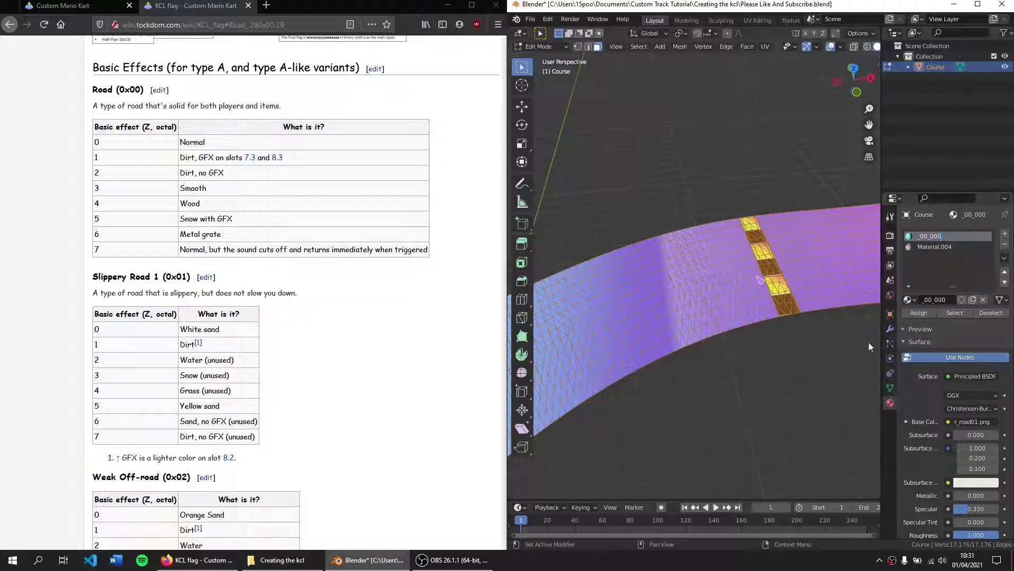
Step: Select a dark stripe face to find its material
middle_drag(871, 347, 750, 343)
scroll(815, 331, up, 2)
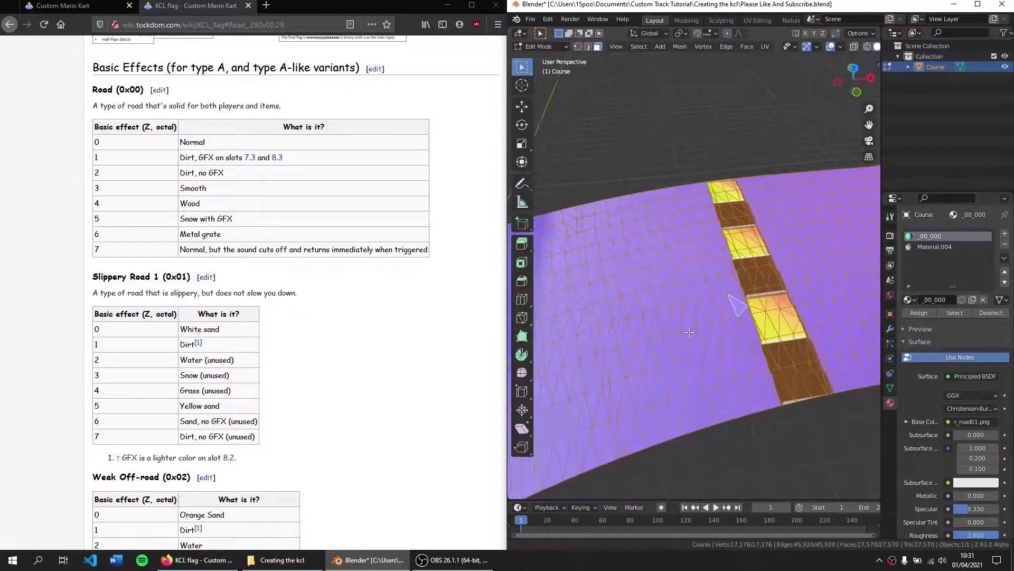
scroll(736, 347, up, 2)
scroll(739, 341, down, 2)
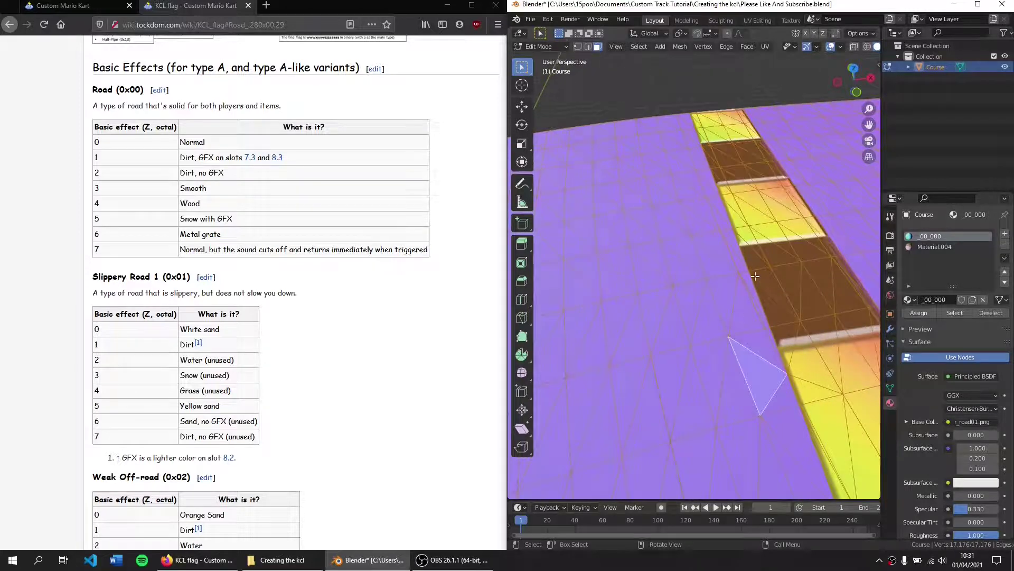
scroll(754, 279, down, 1)
scroll(751, 284, down, 1)
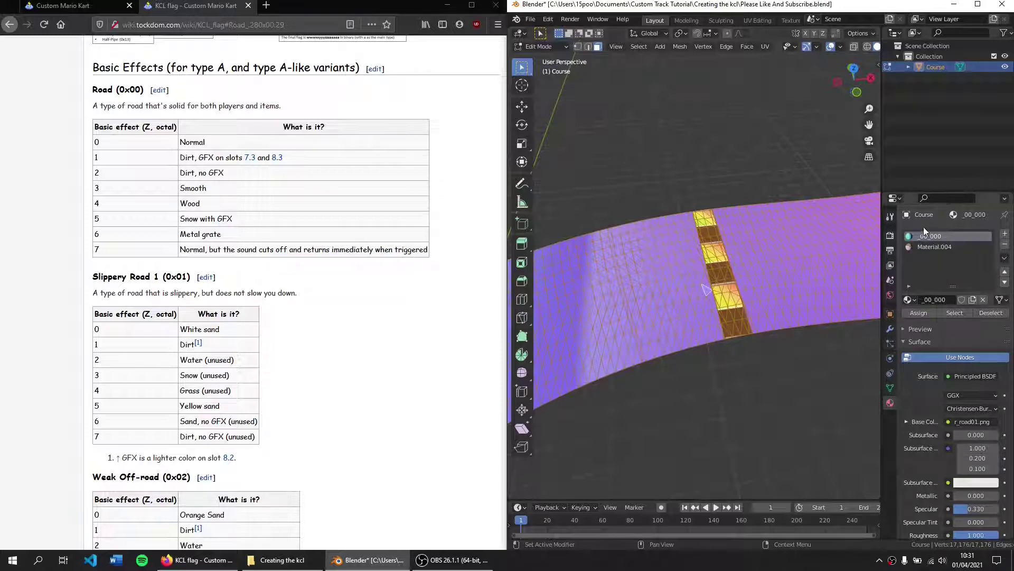
scroll(757, 300, up, 2)
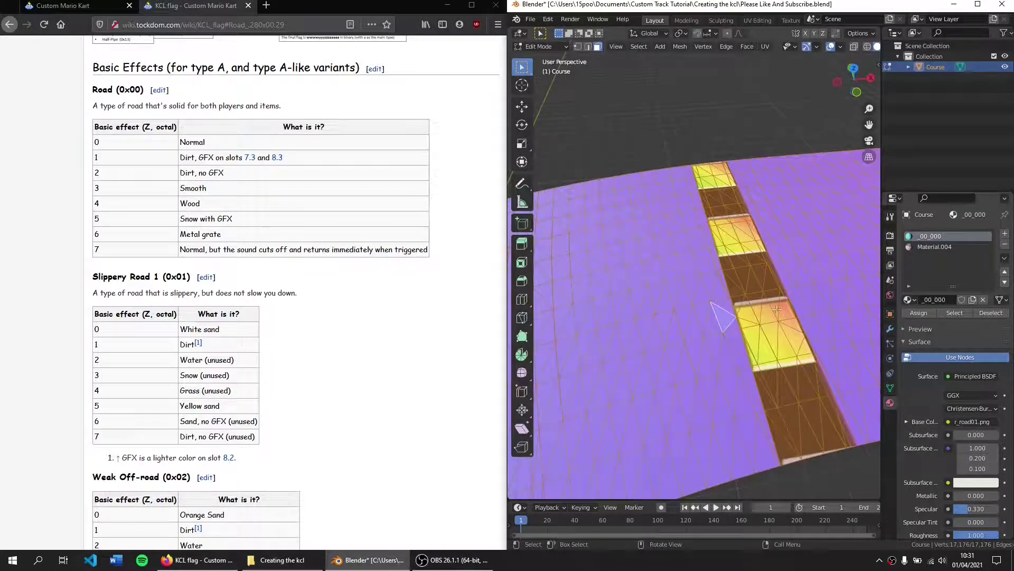
click(757, 300)
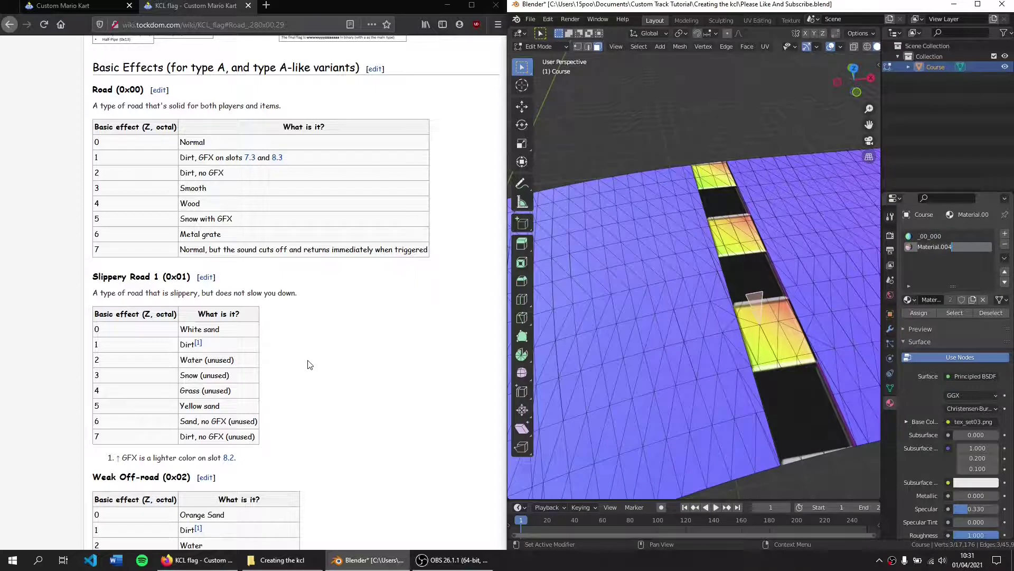
Step: Rename the stripe's Material.004 to _06_000
scroll(308, 365, down, 2)
scroll(308, 365, down, 10)
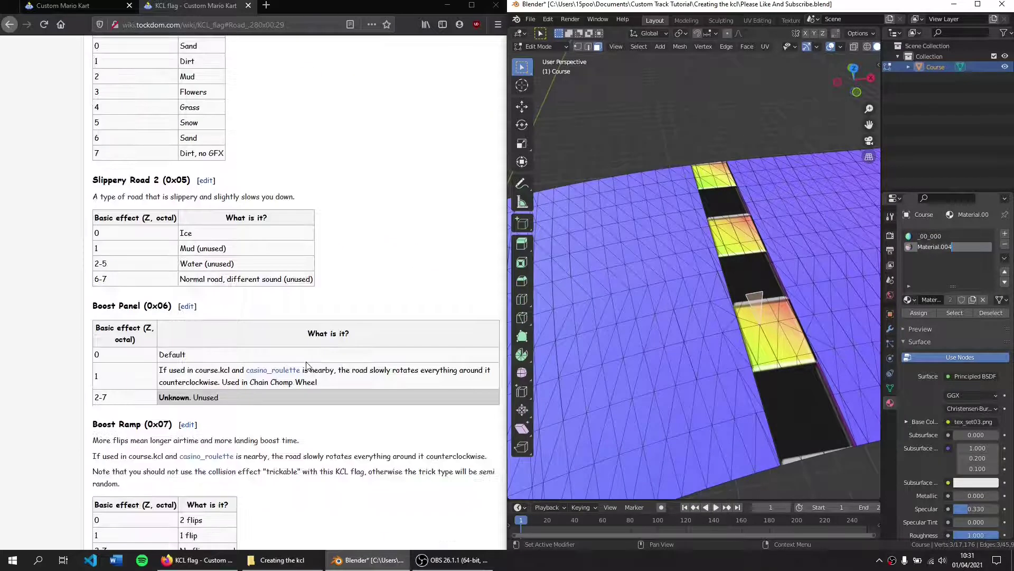
scroll(198, 341, down, 2)
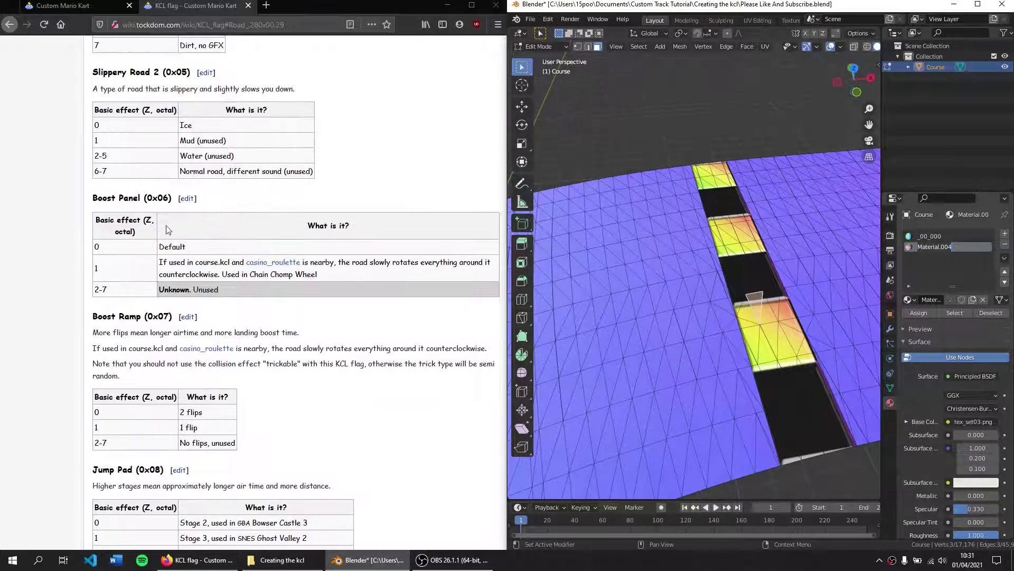
text(_0)
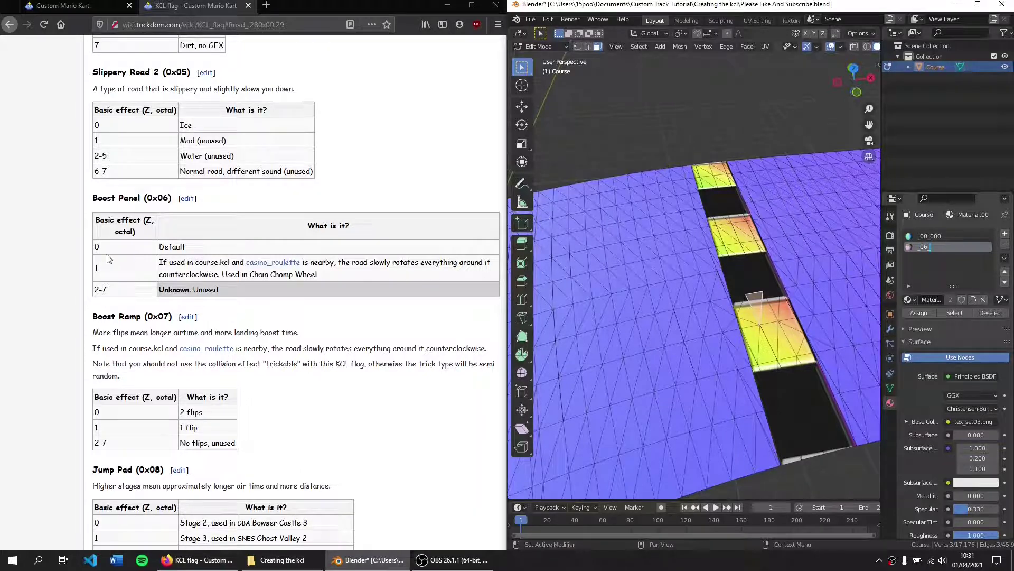
text(6_000)
key(Return)
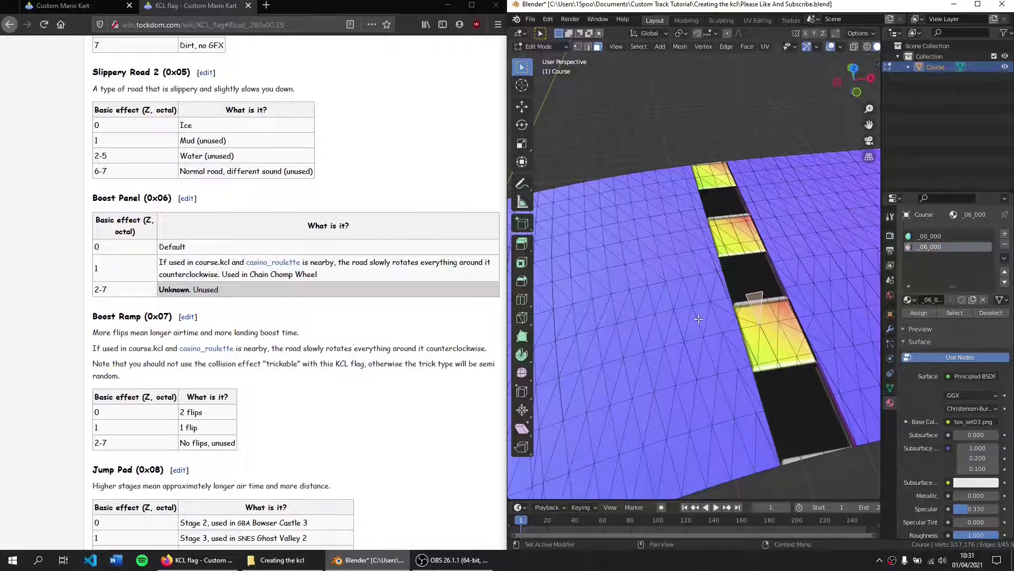
scroll(685, 281, down, 5)
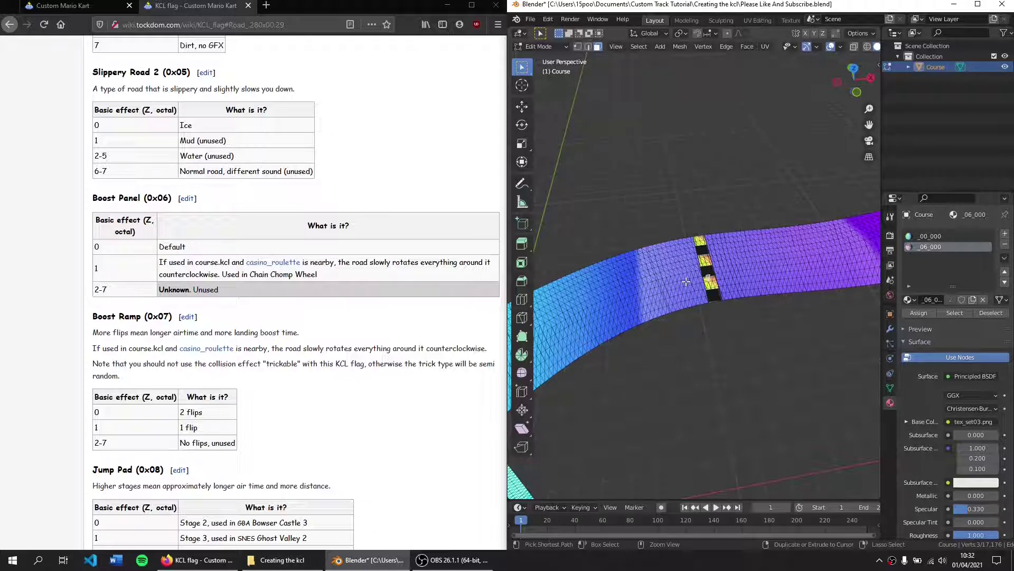
Step: Save the Blender file and return to Edit Mode on the road mesh
key(ctrl+s)
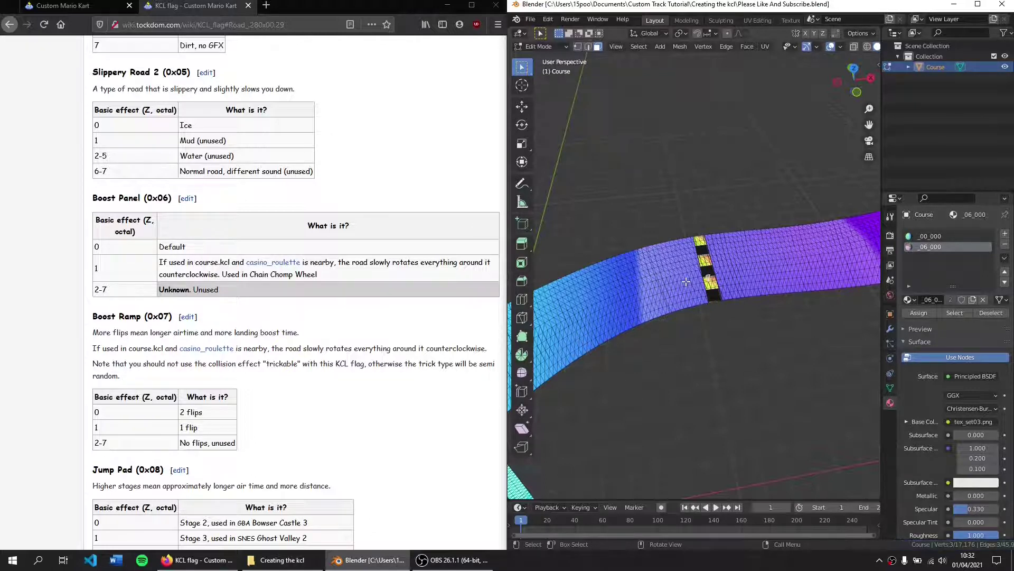
middle_drag(686, 281, 712, 333)
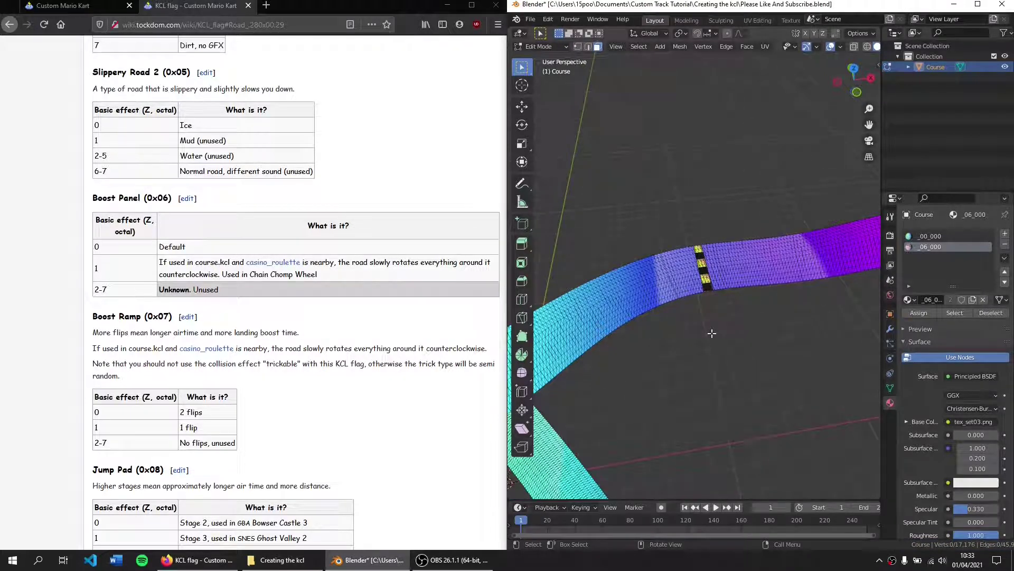
key(Tab)
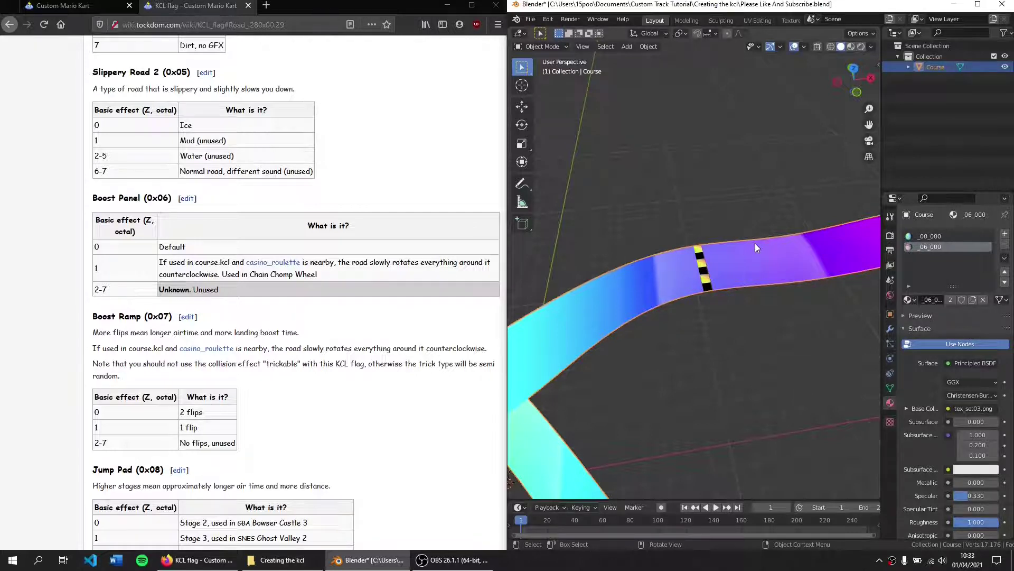
key(Tab)
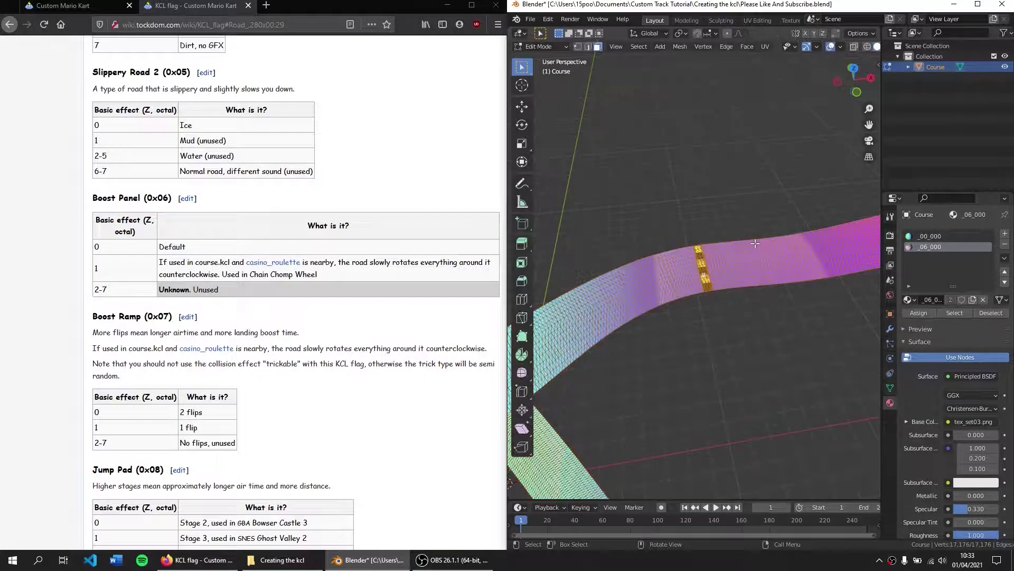
Step: Separate the mesh by material into Course and Course.001, back in Object Mode
key(p)
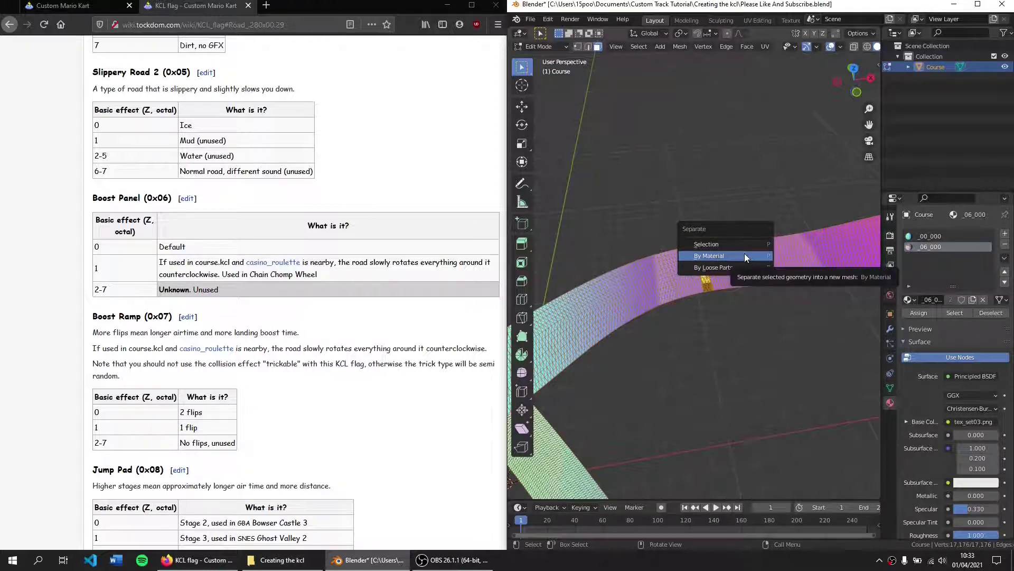
click(745, 255)
key(Tab)
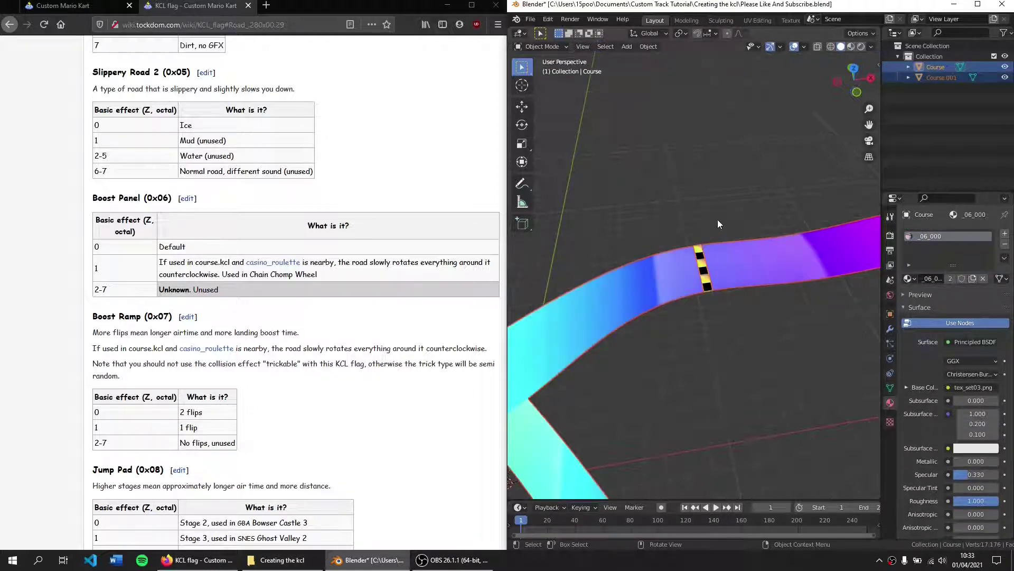
click(531, 19)
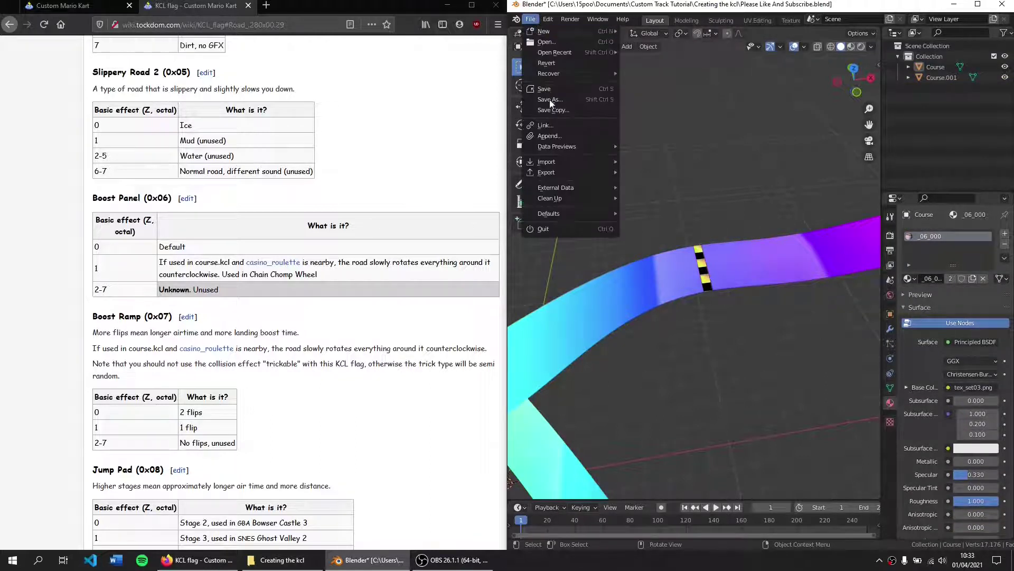
Step: Export the scene as kcl.fbx with Path Mode Copy, Mesh objects only, scale 0.01
mouse_move(563, 170)
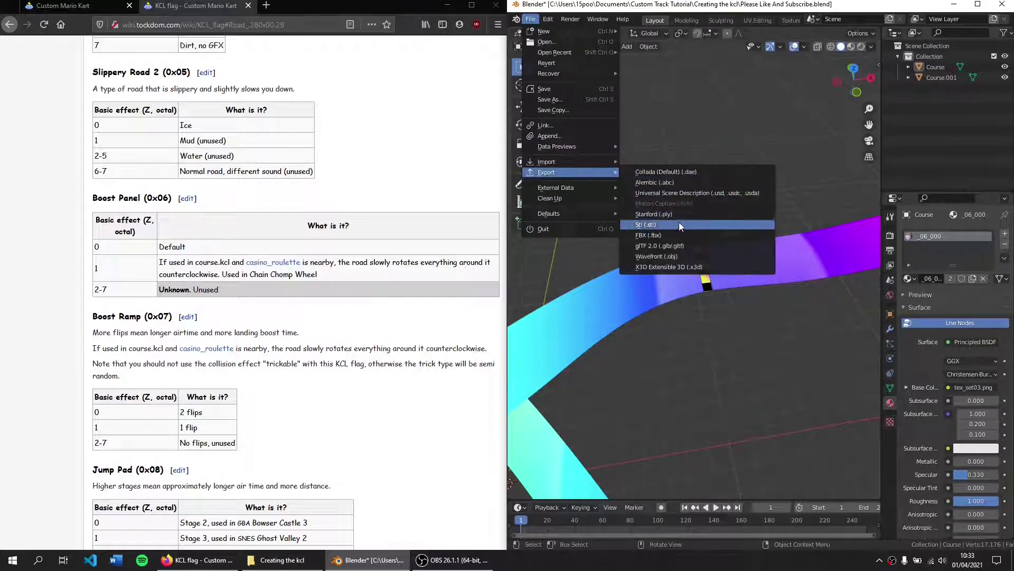
click(674, 236)
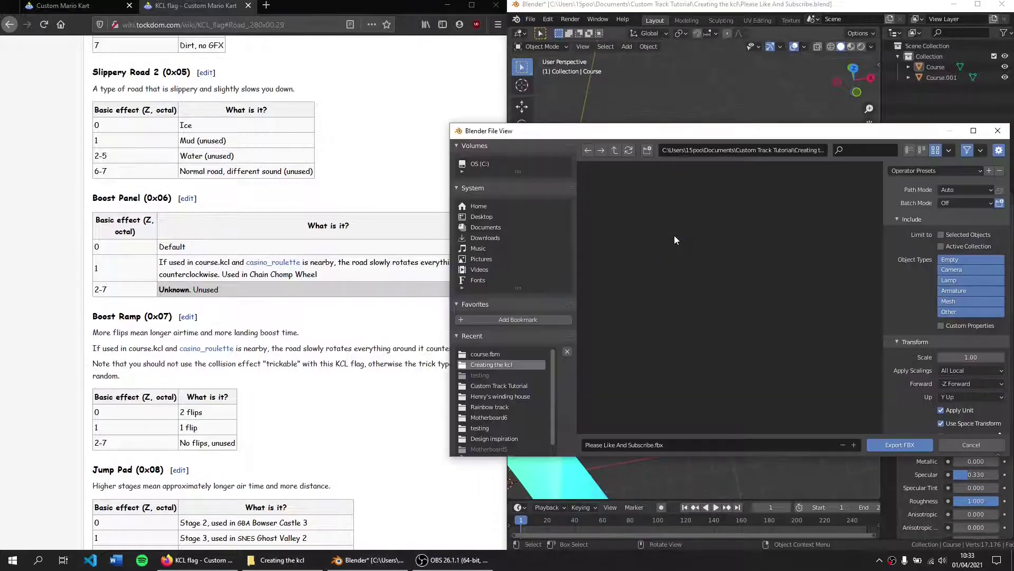
click(684, 441)
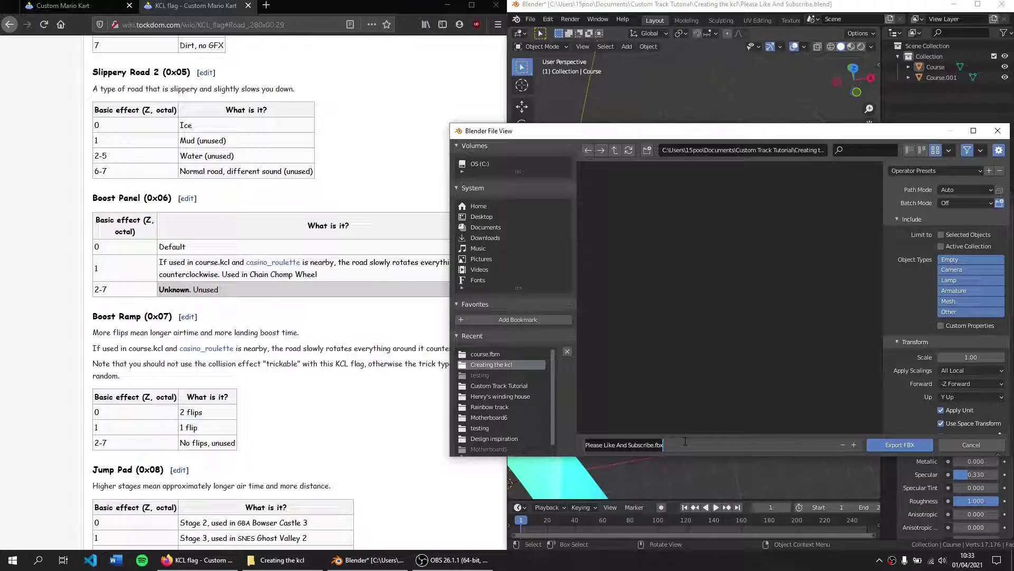
text(kcl)
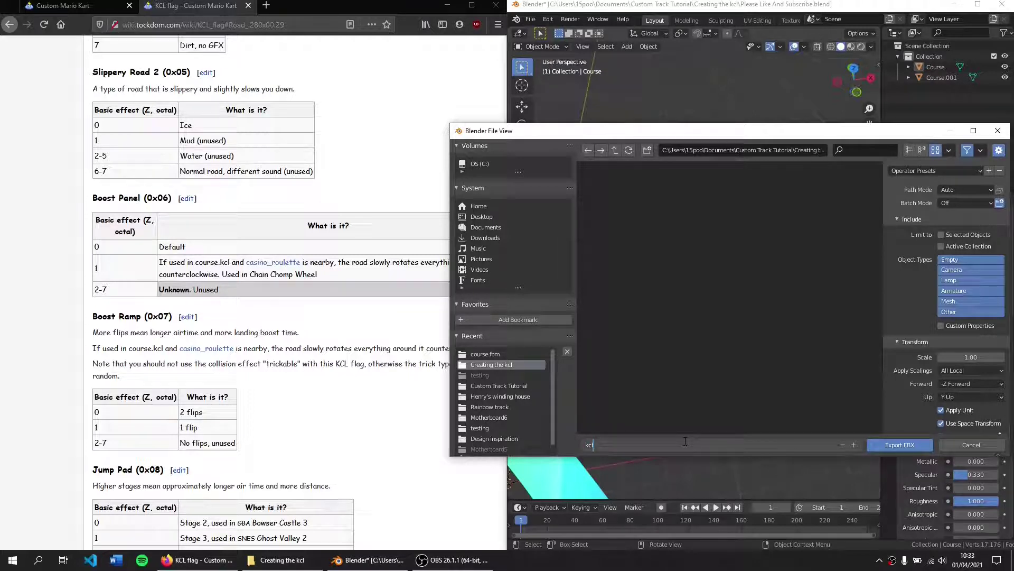
key(Return)
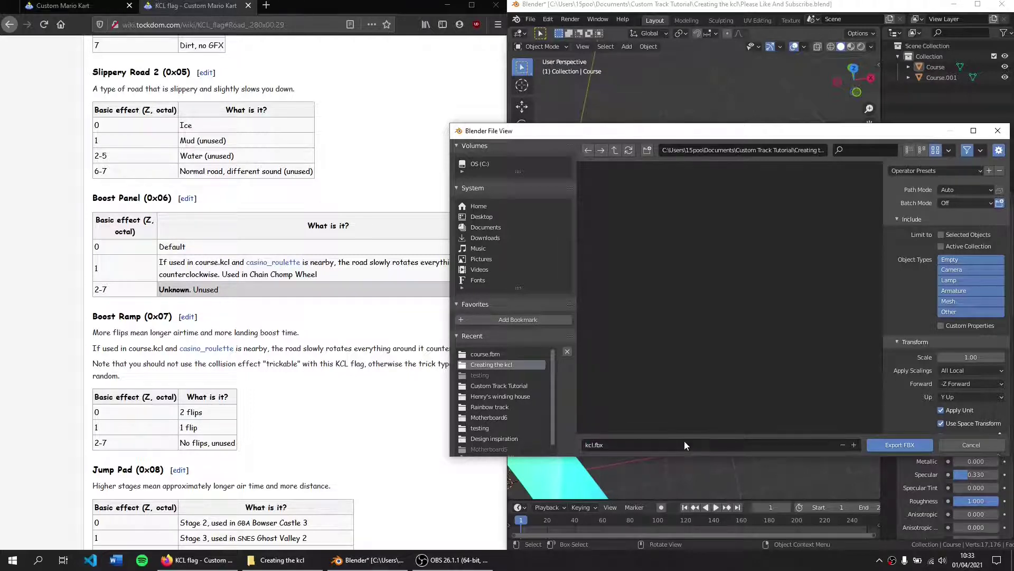
click(965, 189)
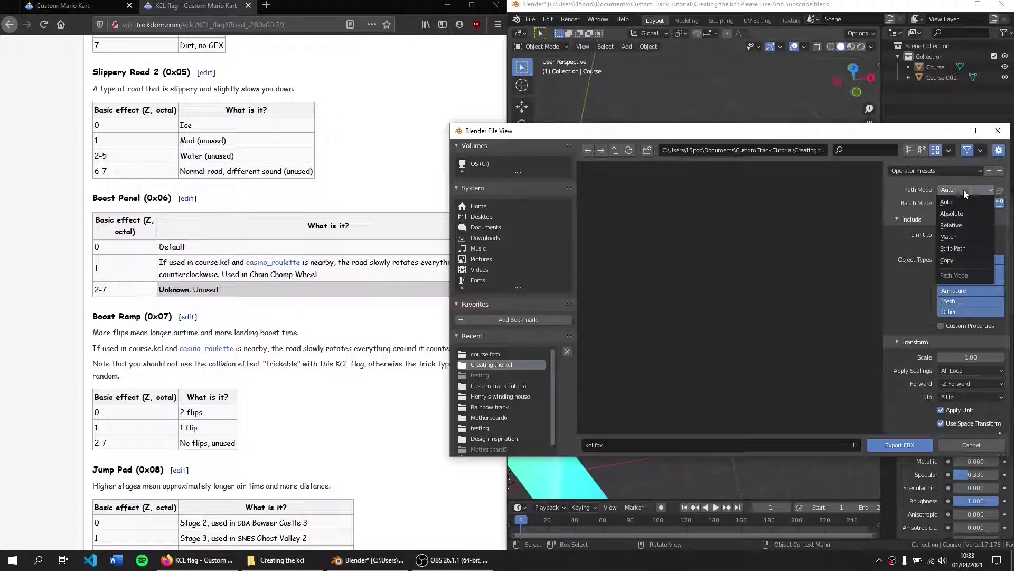
click(957, 259)
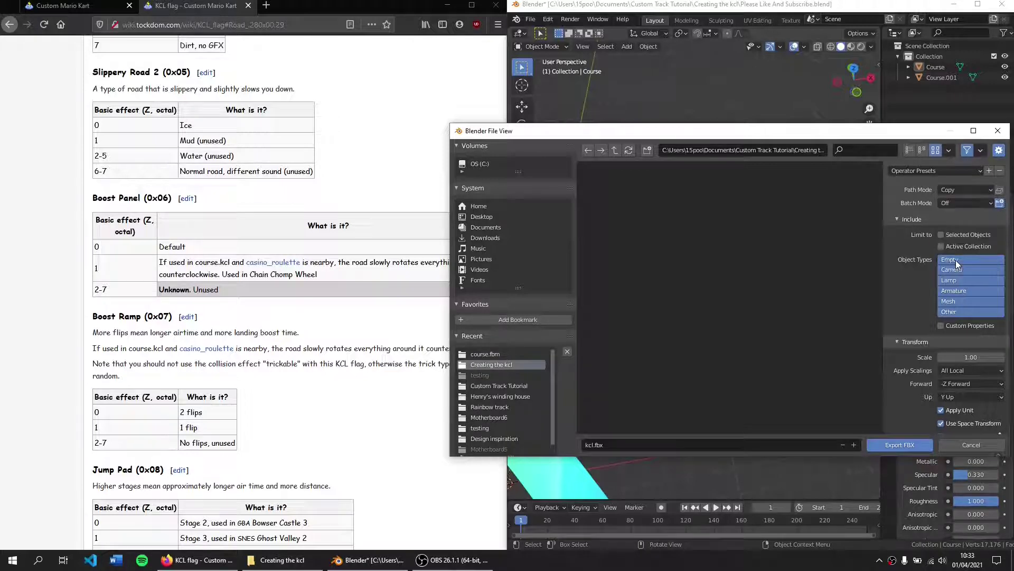
click(958, 300)
click(951, 357)
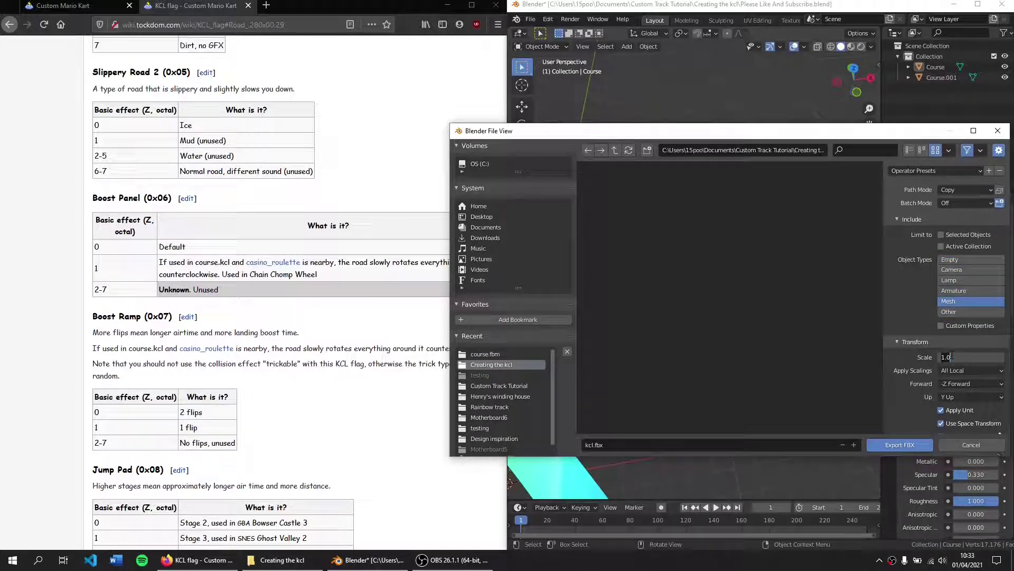
text(0.01)
key(Return)
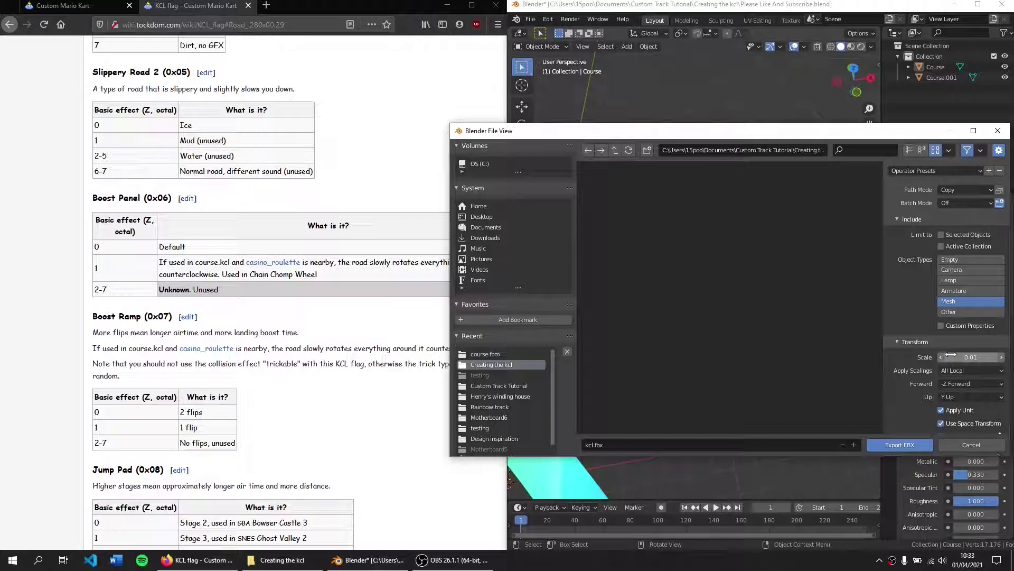
click(903, 442)
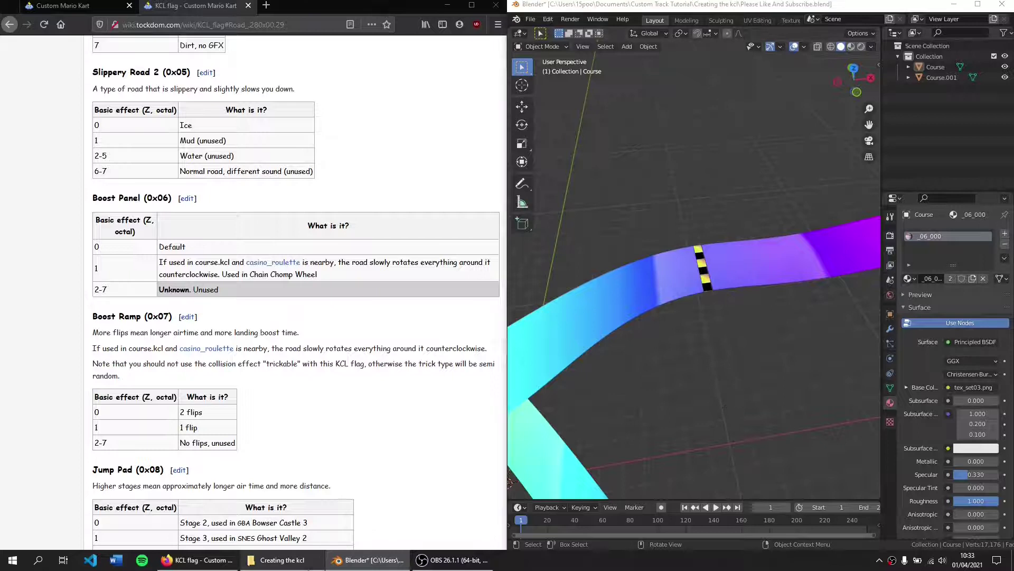
Step: Bring up the Creating the kcl folder and search Start for 'auto'
click(283, 559)
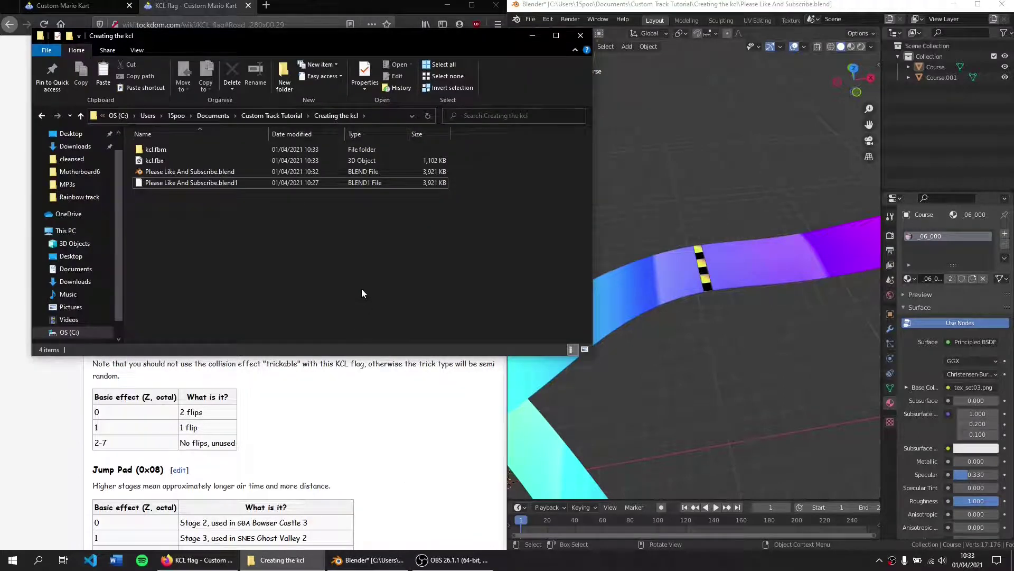
key(super)
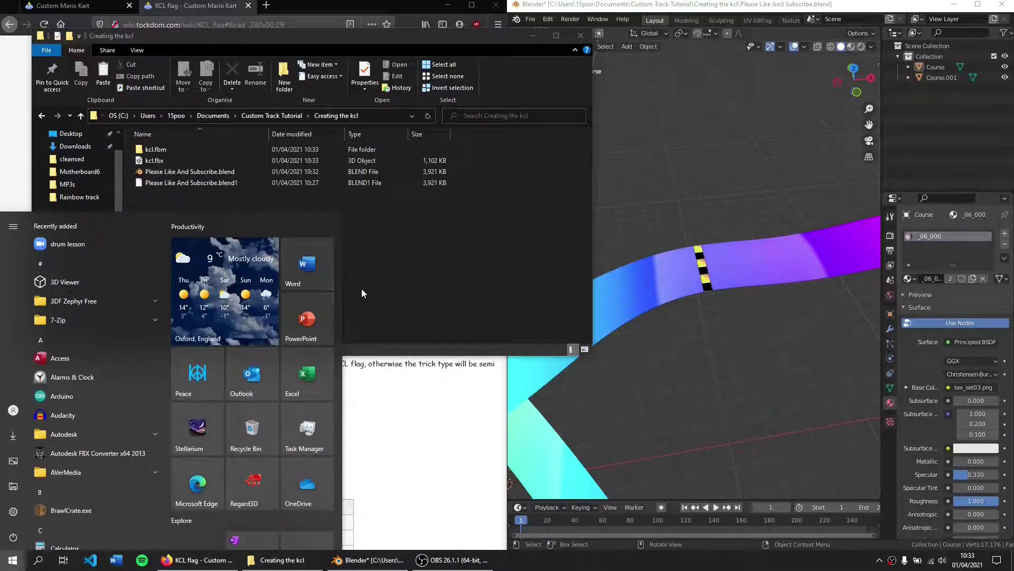
text(auto)
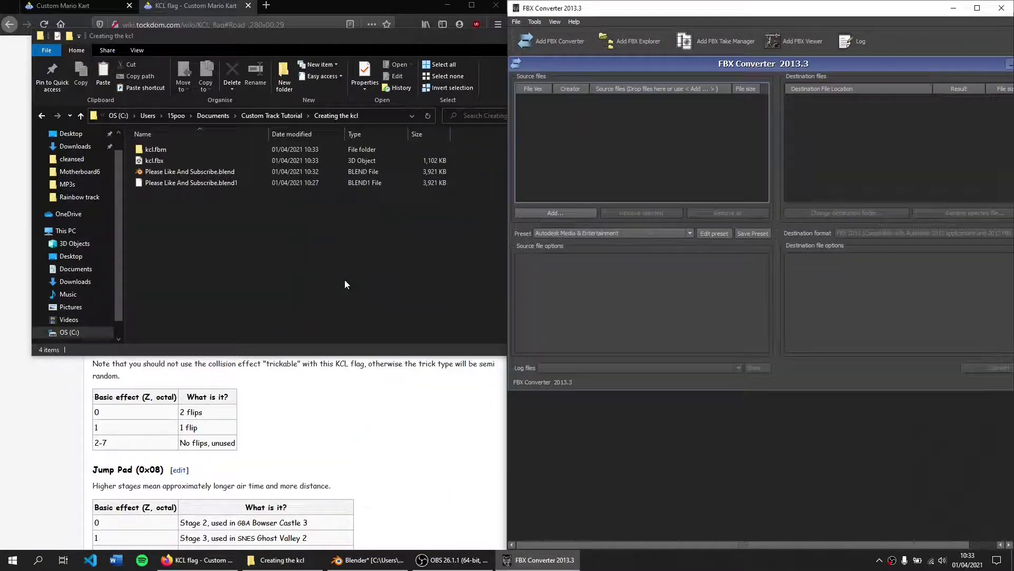
Step: Convert kcl.fbx to OBJ in Autodesk FBX Converter, tiled beside the folder
click(343, 277)
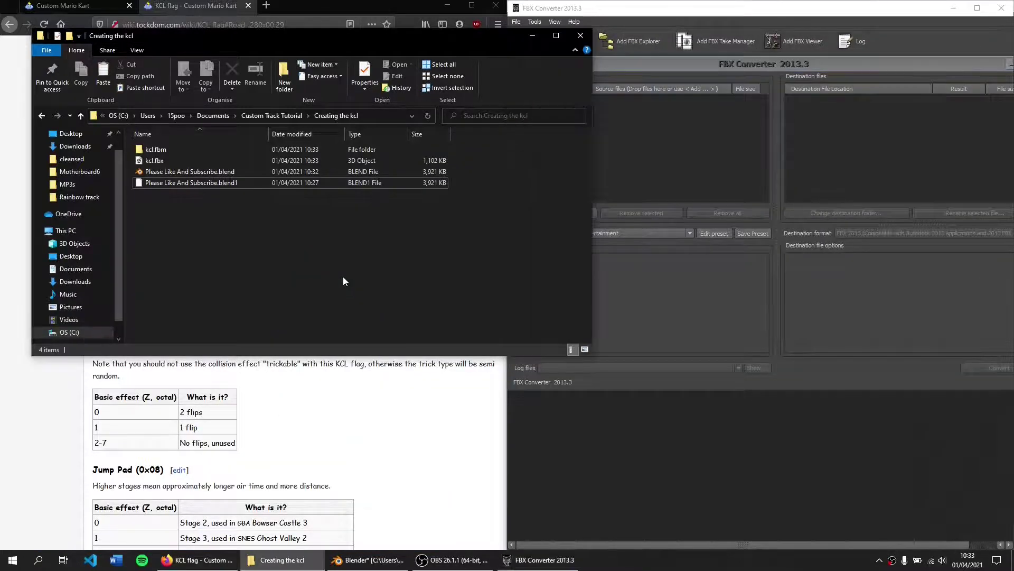
key(super+Left)
key(Return)
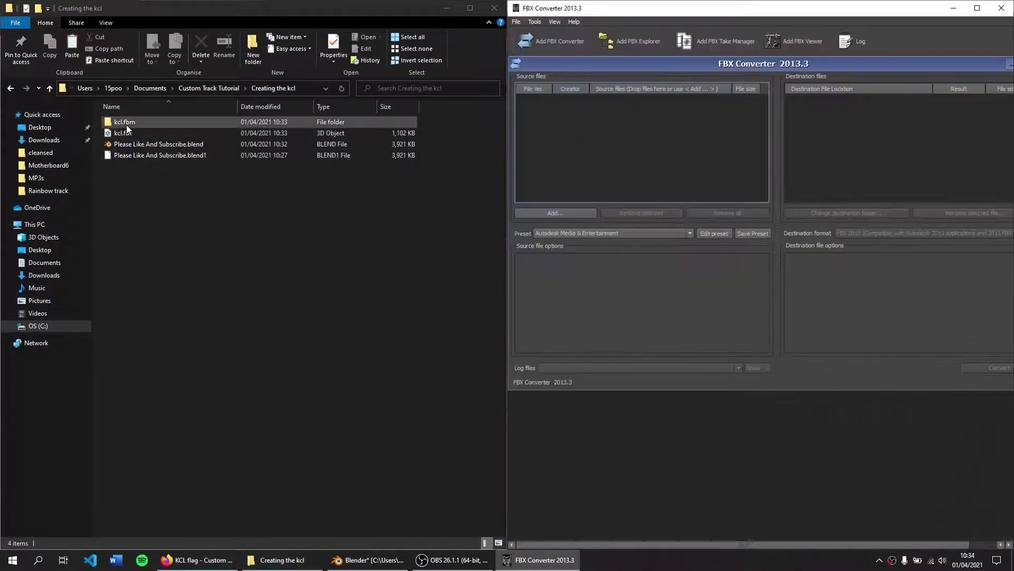
drag(127, 131, 587, 159)
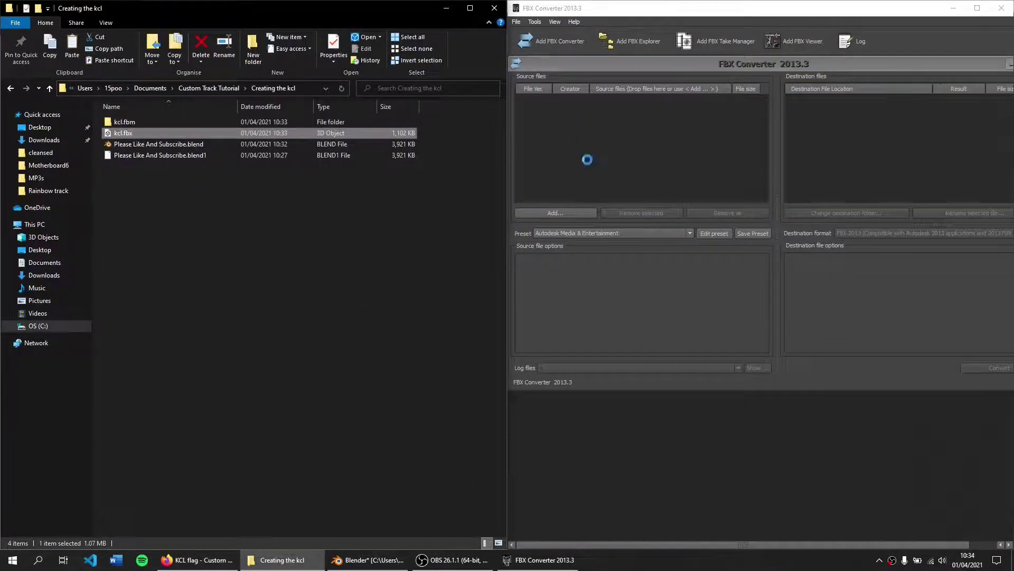
click(844, 233)
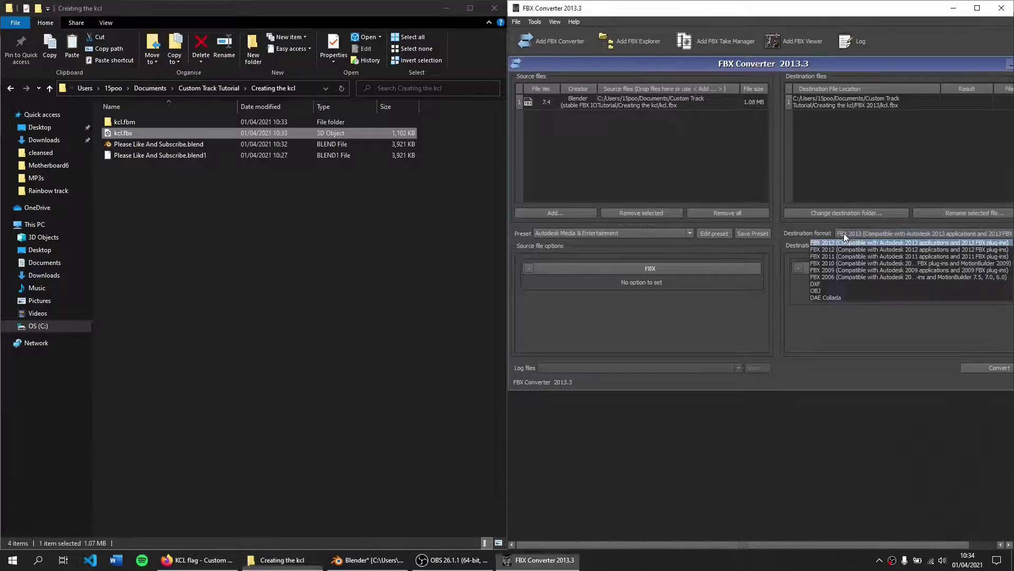
click(835, 290)
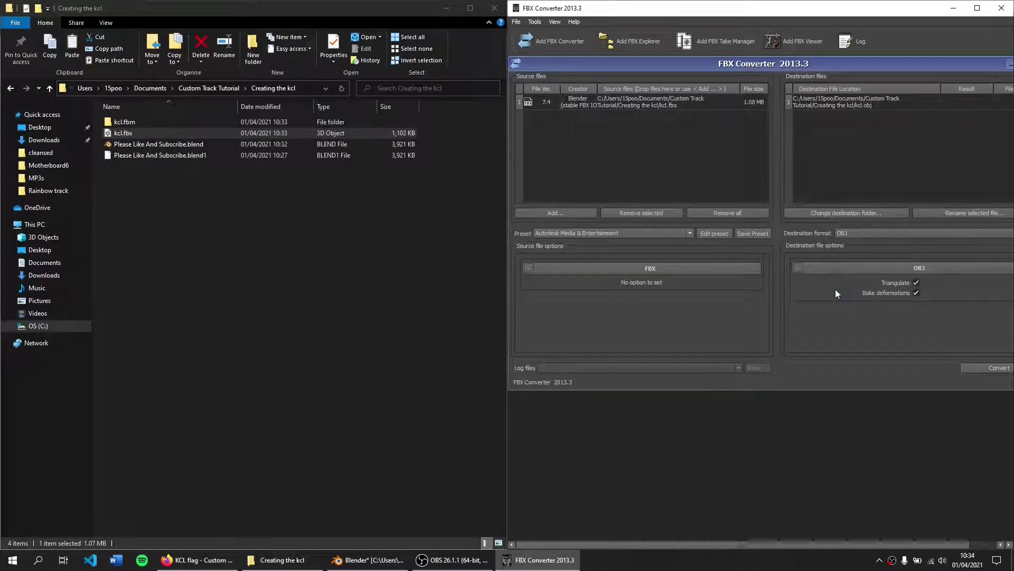
click(983, 367)
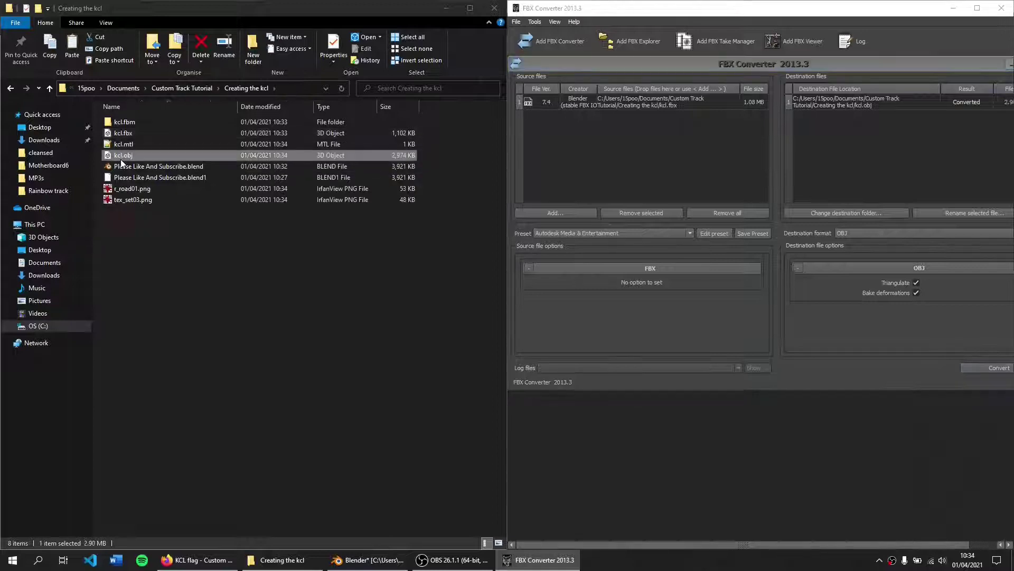
Step: Open the obj2kcl files folder and select all three helper files
click(120, 158)
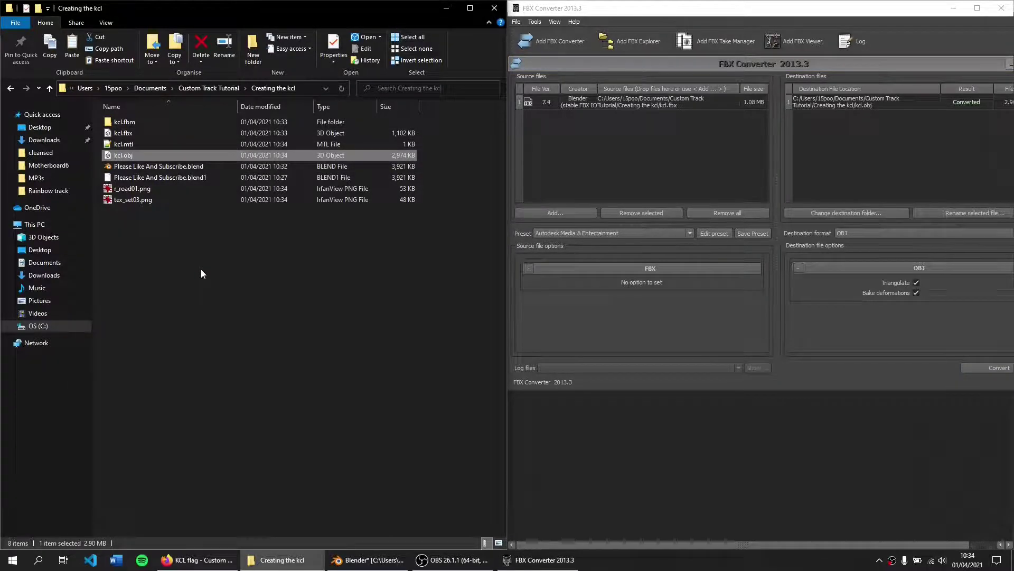
key(super)
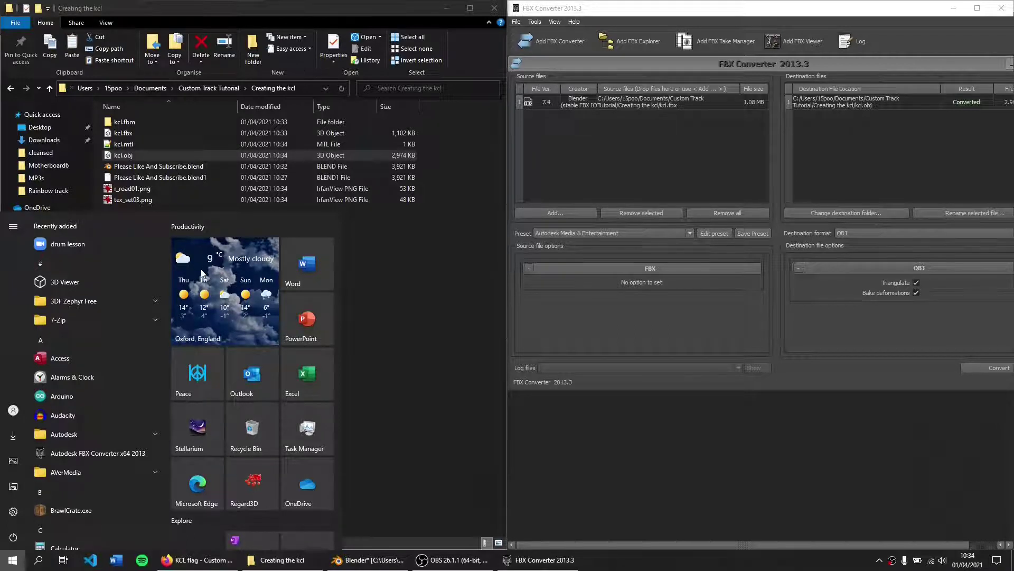
text(obj)
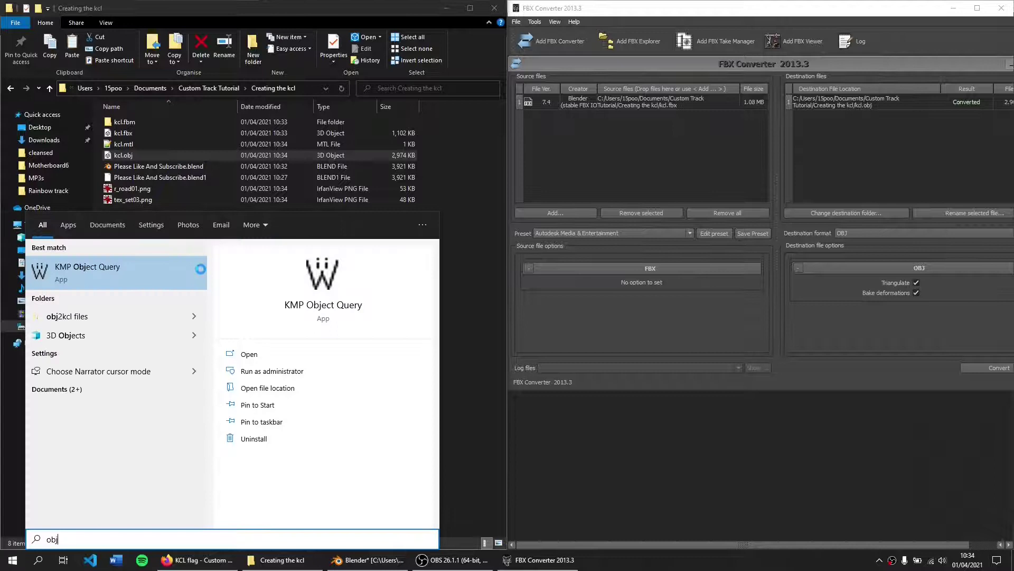
key(Down)
key(Return)
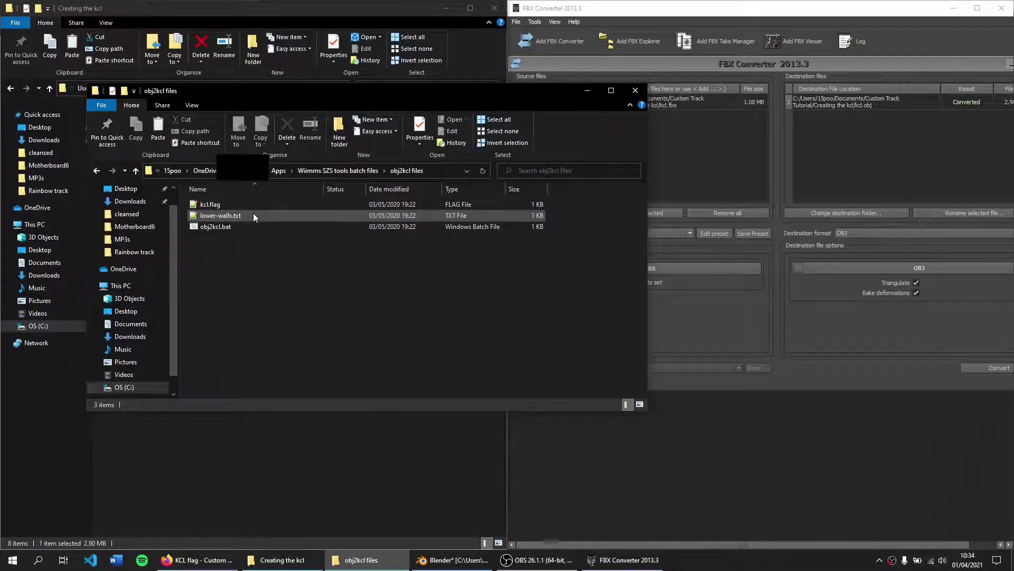
key(ctrl+a)
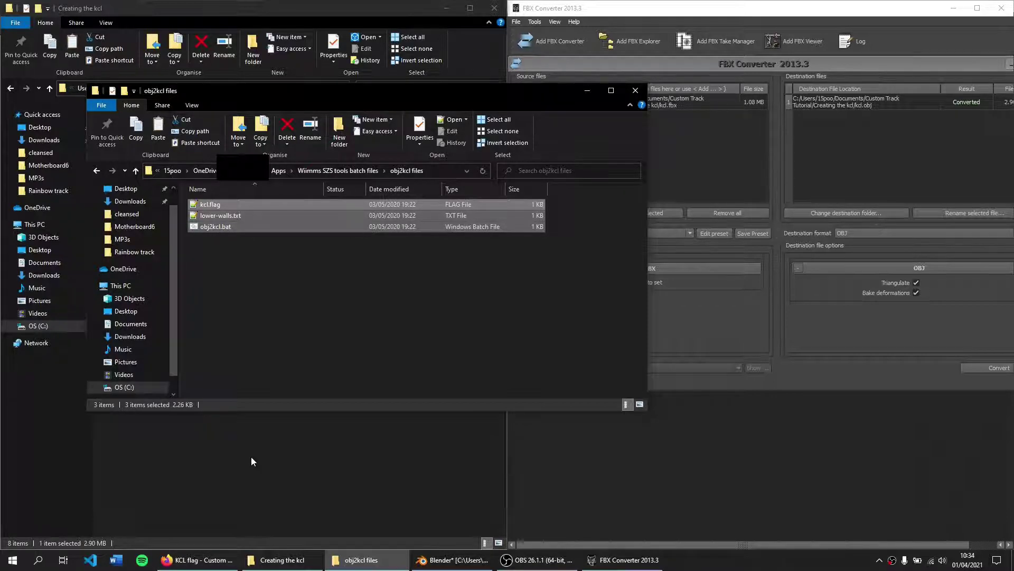
Step: Paste the helper files into Creating the kcl, then drop kcl.obj onto obj2kcl.bat
click(274, 493)
key(ctrl+v)
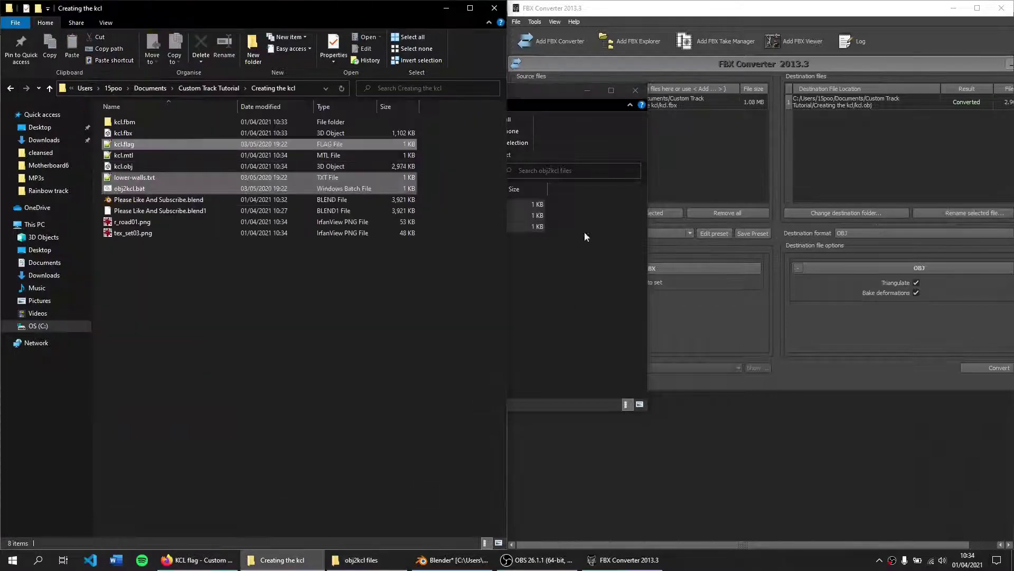
click(636, 90)
click(128, 166)
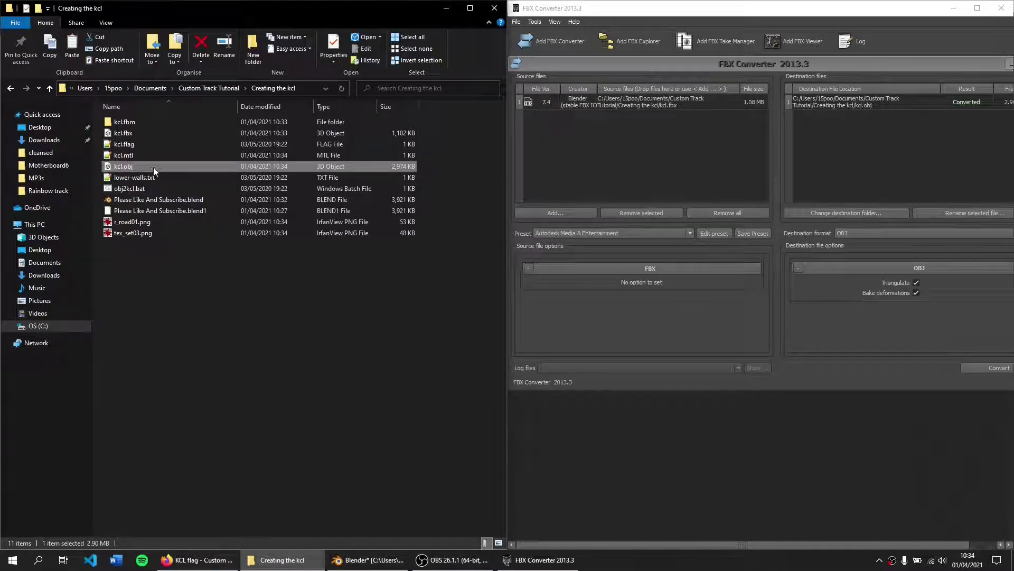
drag(160, 166, 172, 194)
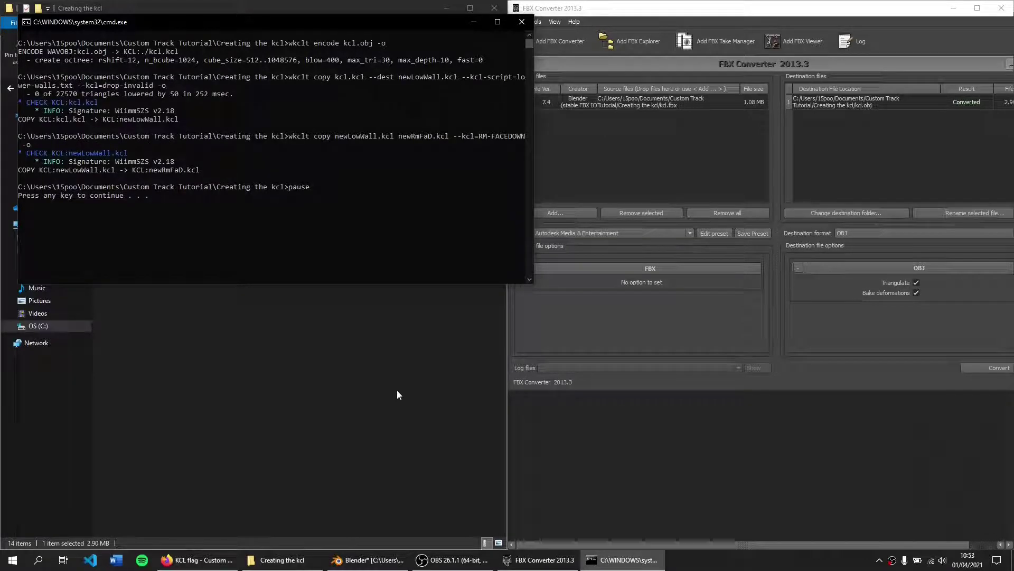
Step: Close the finished obj2kcl Command Prompt window
key(Return)
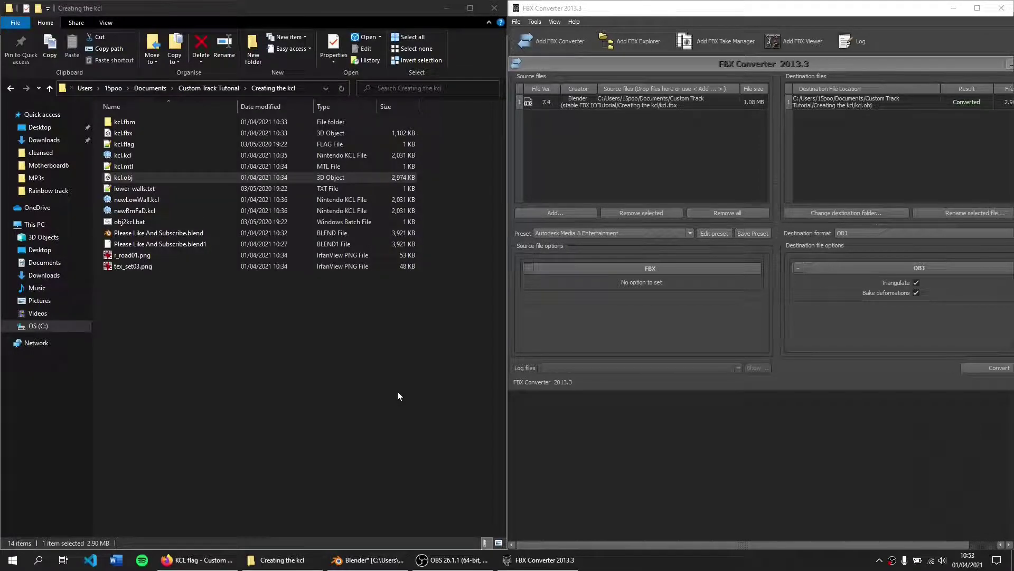
Step: Paste newRmFaD.kcl into the beginner_course.d folder
click(130, 153)
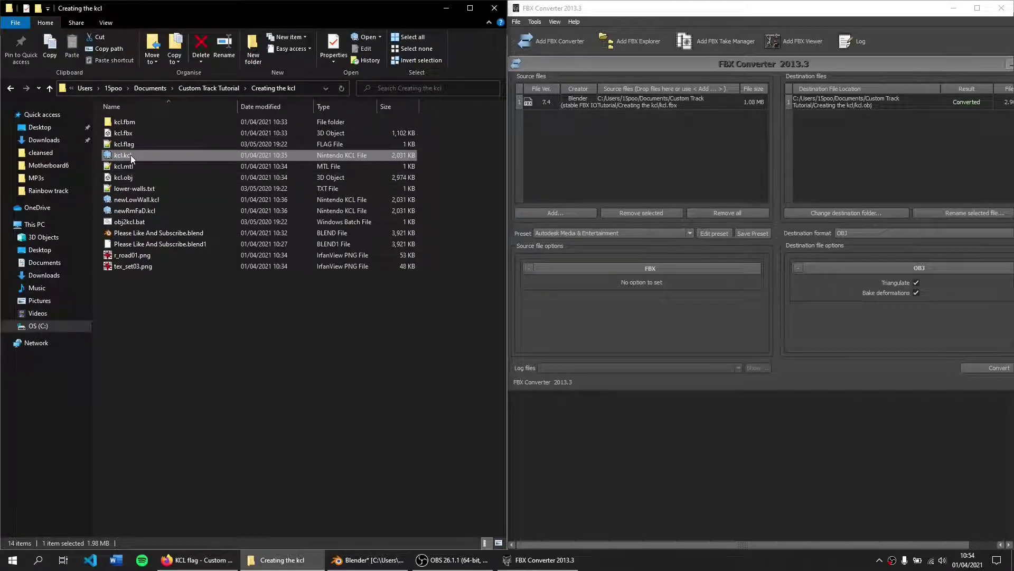
click(150, 202)
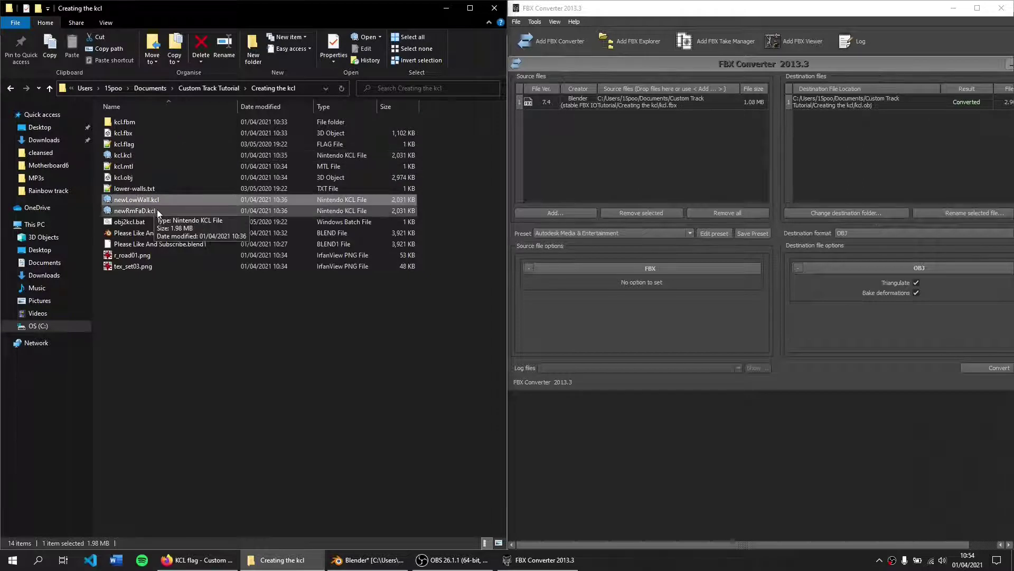
click(156, 210)
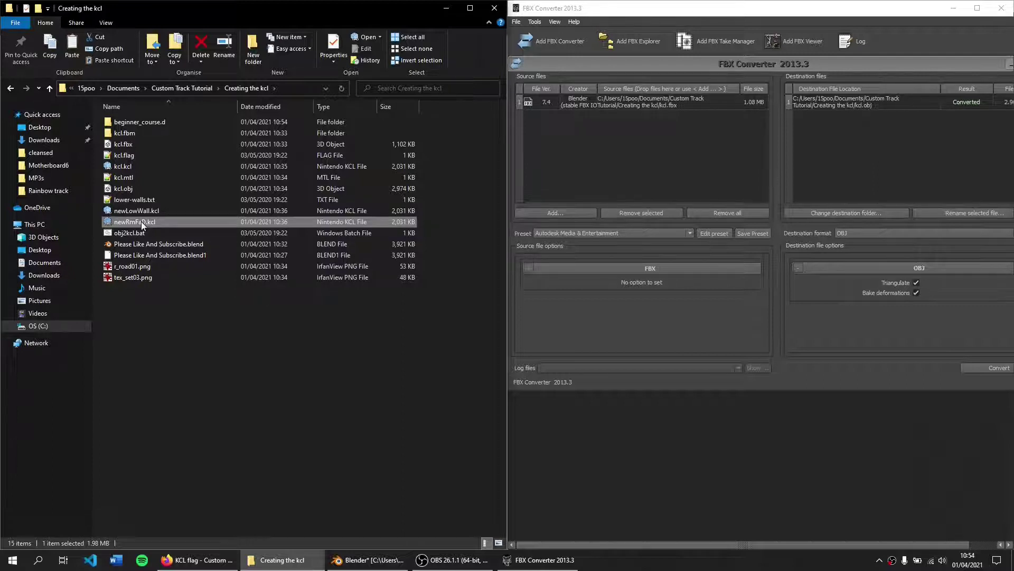
double_click(137, 122)
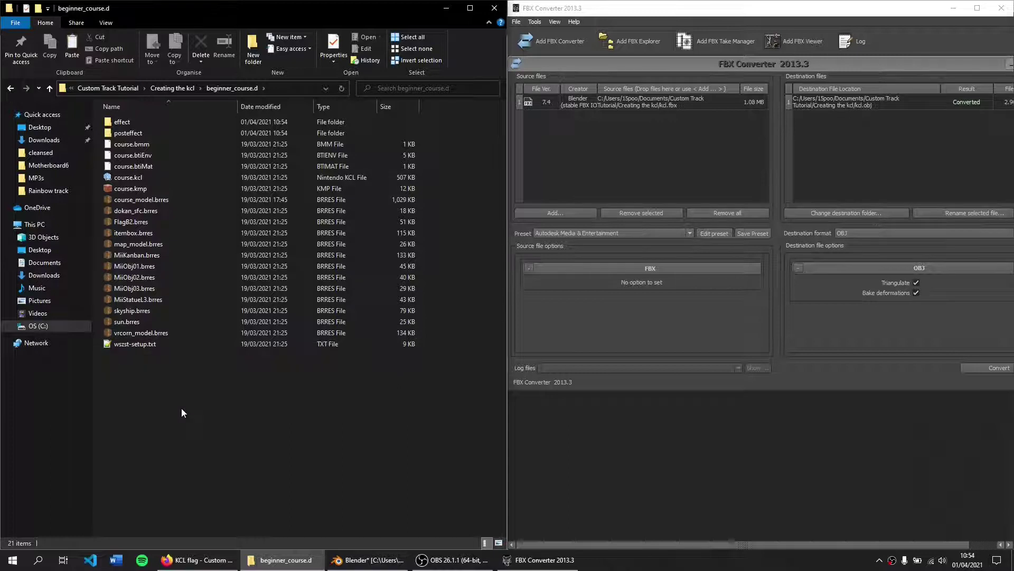
key(ctrl+v)
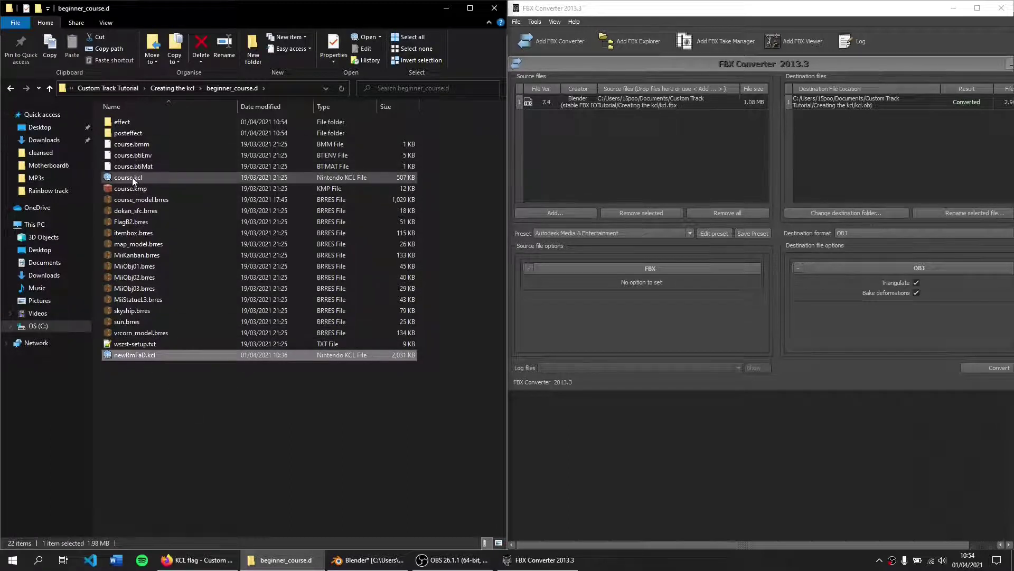
Step: Delete the old course.kcl and rename newRmFaD.kcl to course.kcl
click(130, 177)
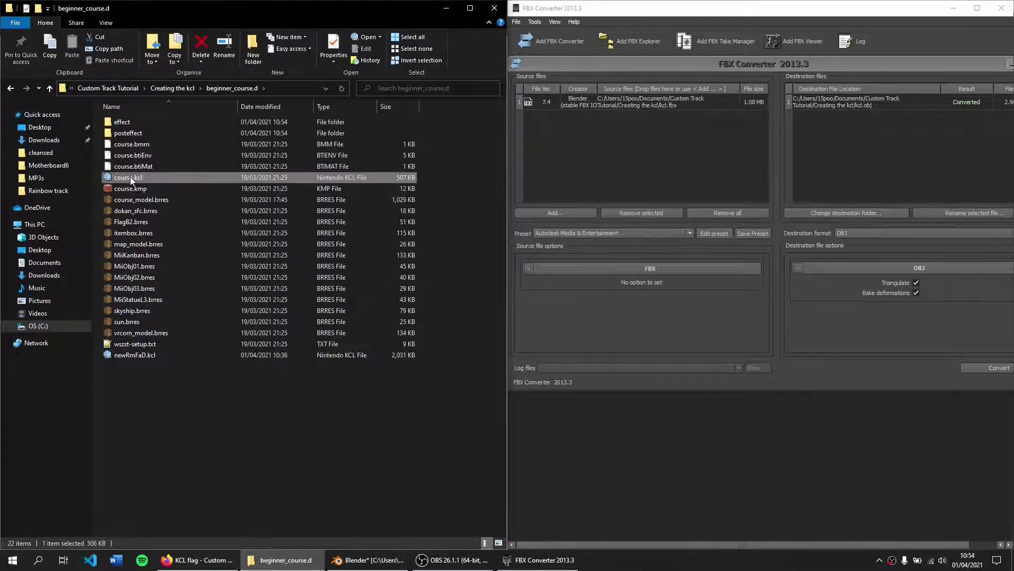
click(130, 176)
key(Escape)
key(Delete)
click(126, 344)
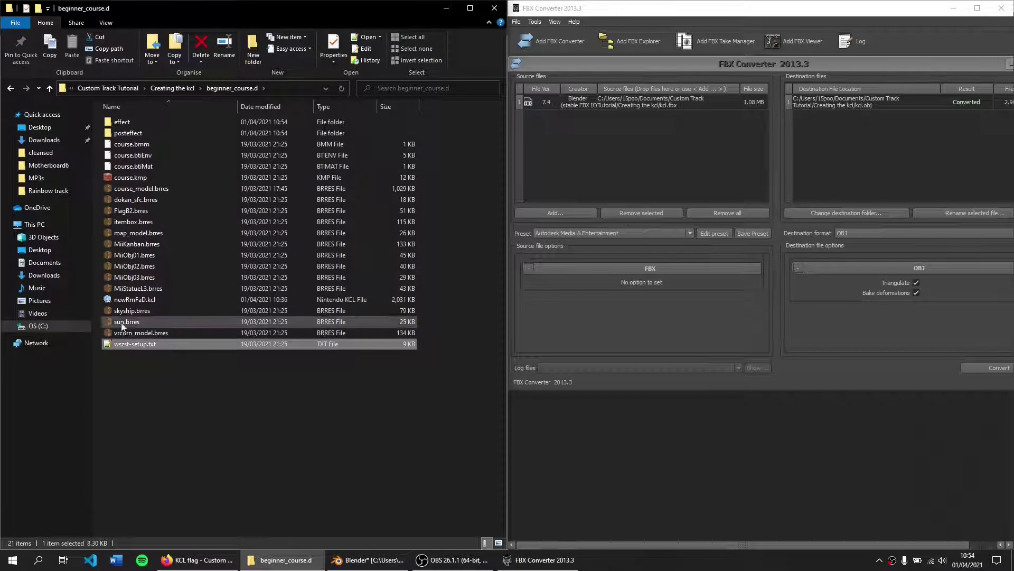
click(121, 303)
text(course.kcl)
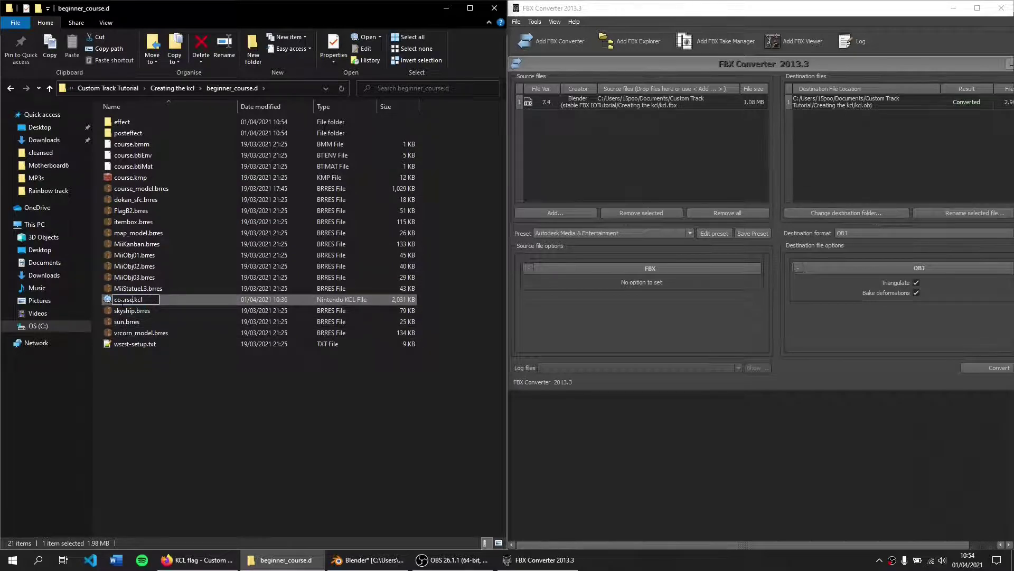
key(Return)
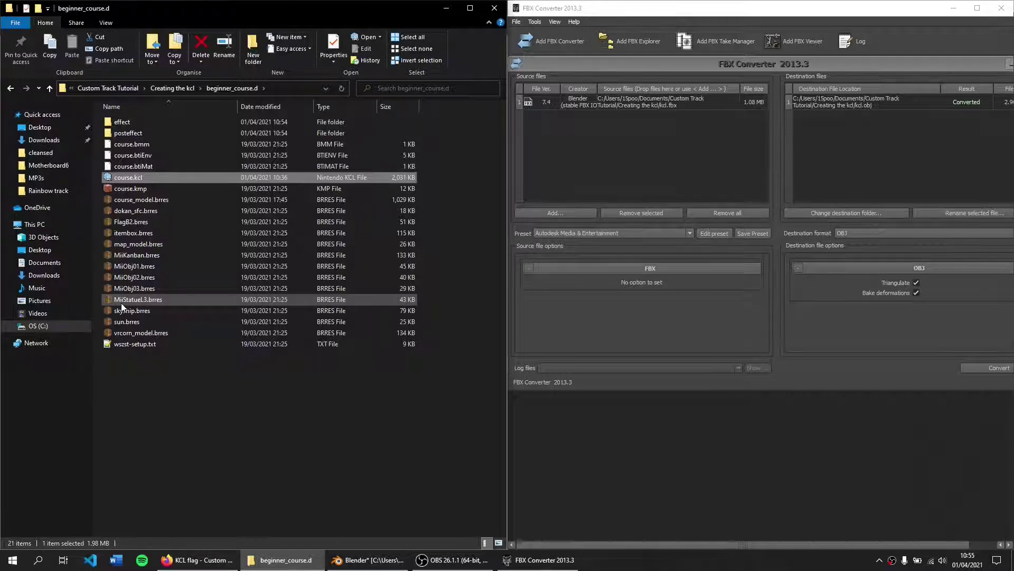
key(Down)
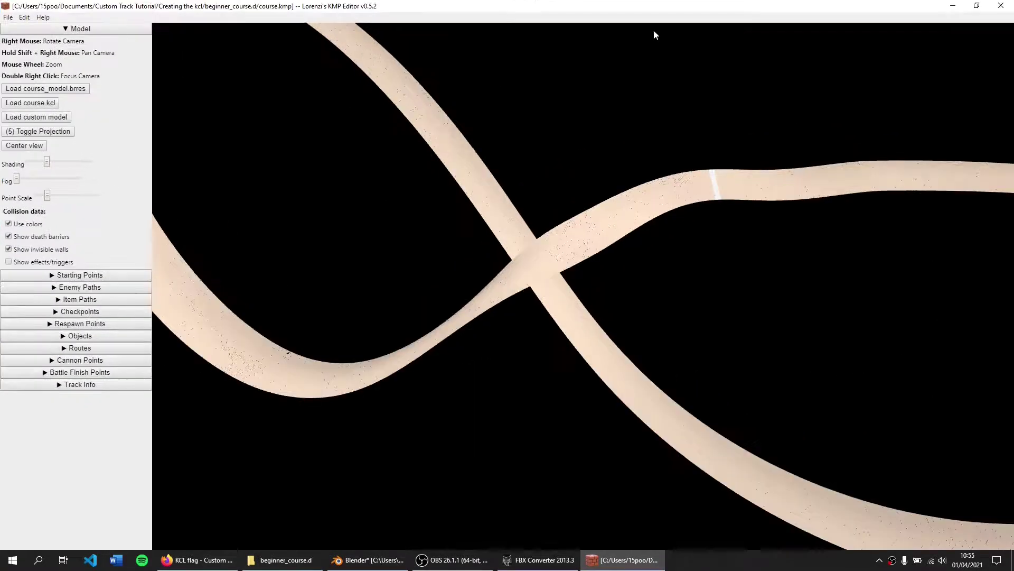
Step: Move the start point onto the white strip of the figure-eight track
right_drag(661, 227, 427, 219)
click(25, 145)
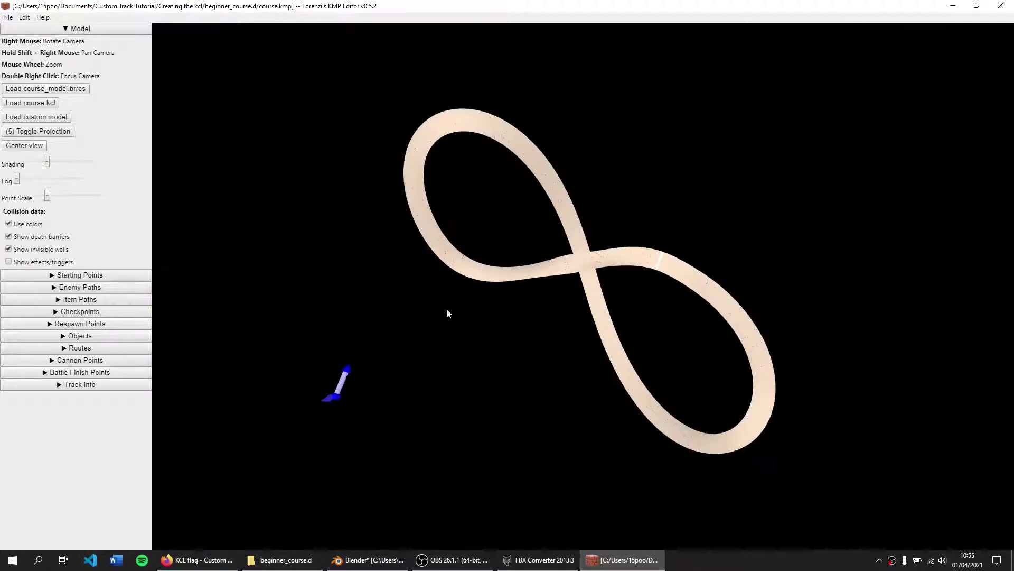
mouse_move(344, 390)
mouse_down()
mouse_move(669, 261)
mouse_move(660, 261)
mouse_up()
scroll(725, 289, up, 5)
mouse_move(832, 217)
right_down()
mouse_move(343, 403)
mouse_move(461, 370)
right_up()
scroll(399, 351, up, 3)
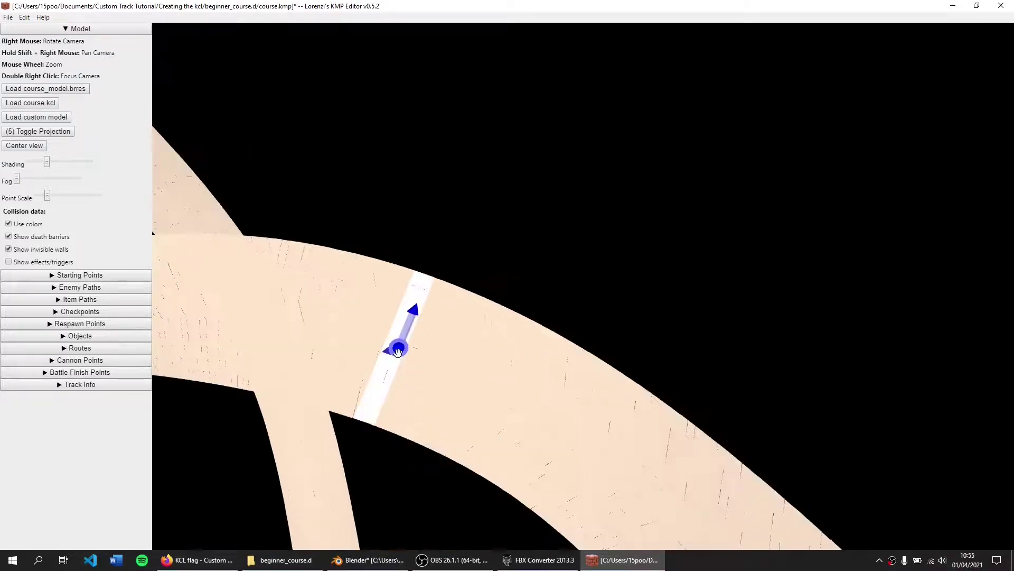
Step: Turn the start point to face along the road by setting Rot. Y to 90
click(47, 277)
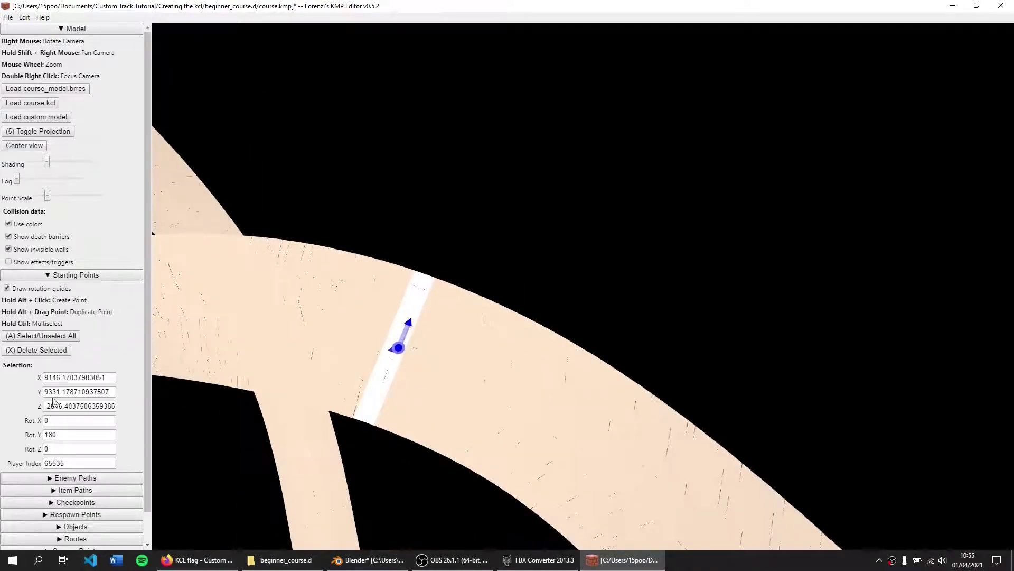
double_click(67, 434)
text(90)
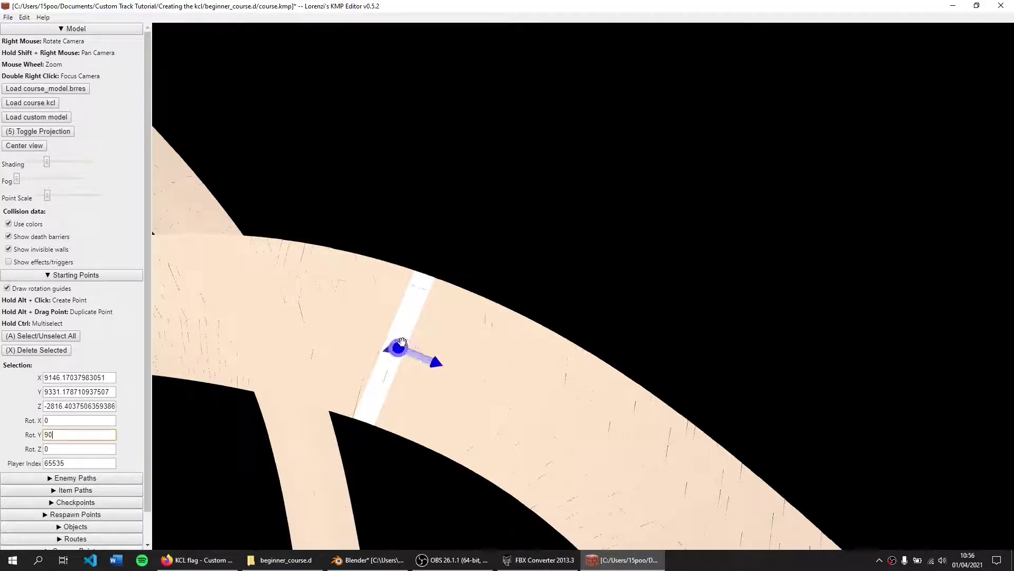
scroll(343, 404, down, 5)
scroll(346, 398, down, 5)
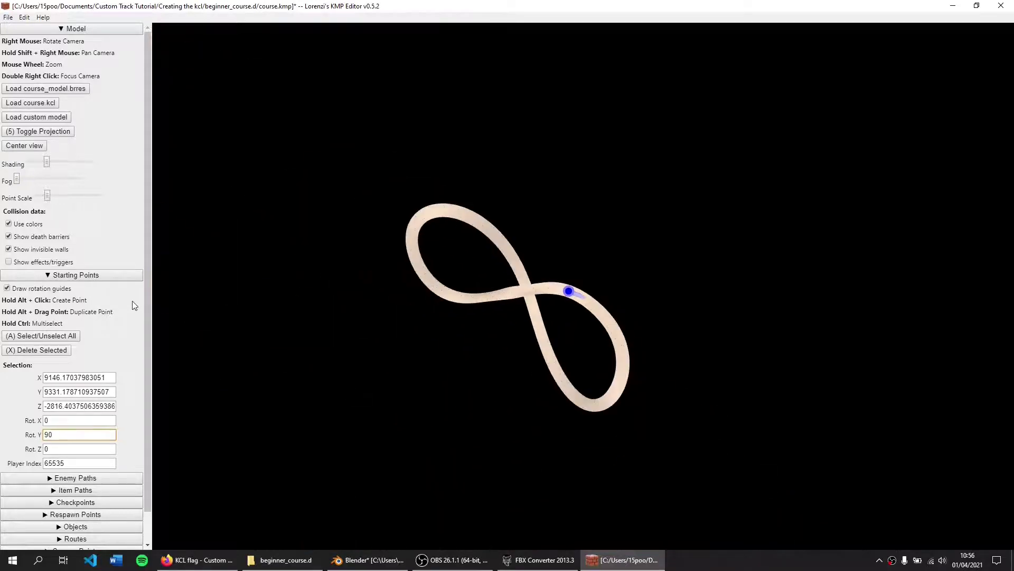
click(74, 275)
Step: Place the respawn point on the white strip with Rot. Y set to 90
click(75, 323)
scroll(372, 381, down, 3)
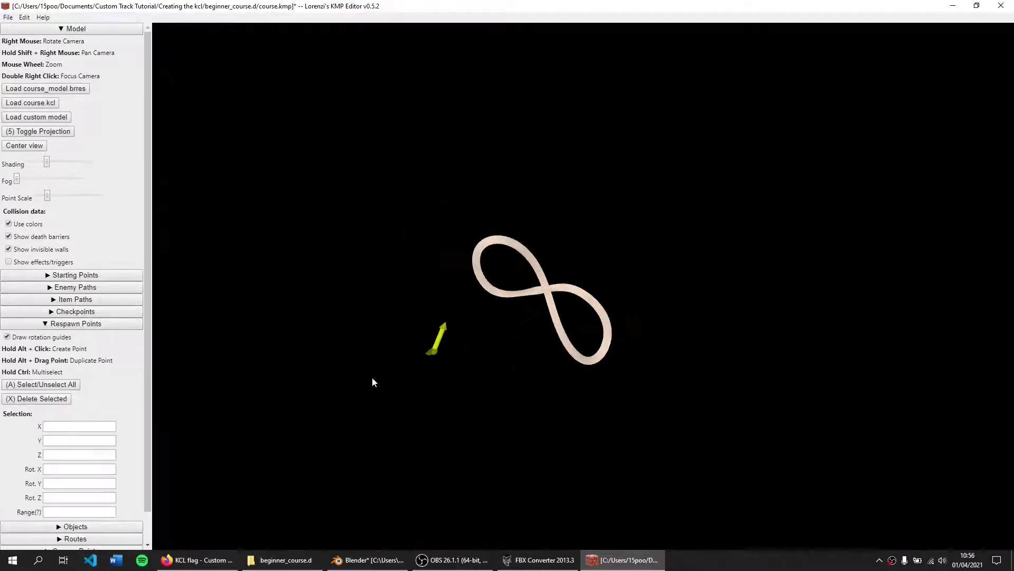
scroll(317, 392, up, 3)
drag(239, 436, 561, 294)
scroll(562, 294, up, 8)
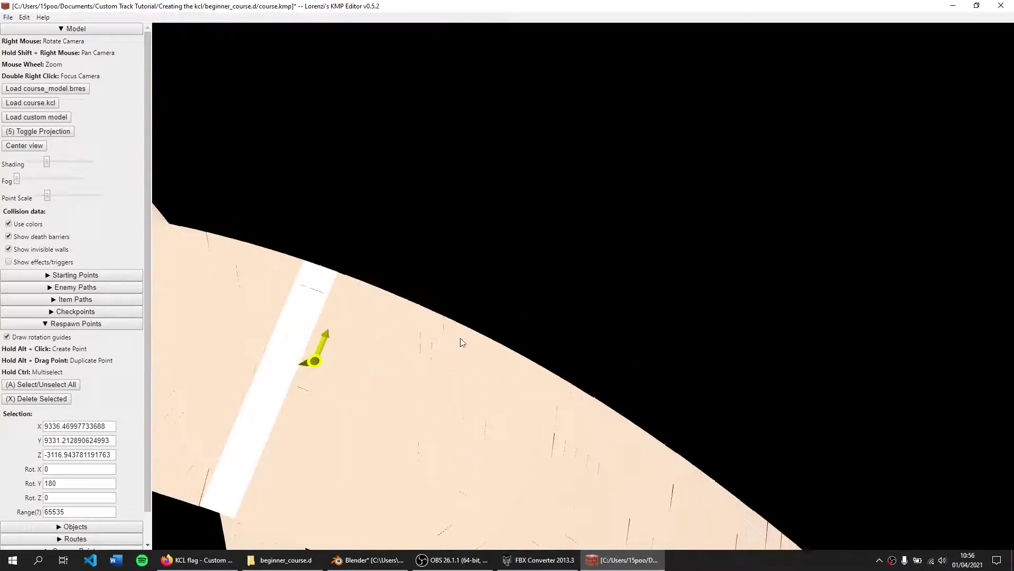
drag(315, 364, 263, 389)
double_click(82, 480)
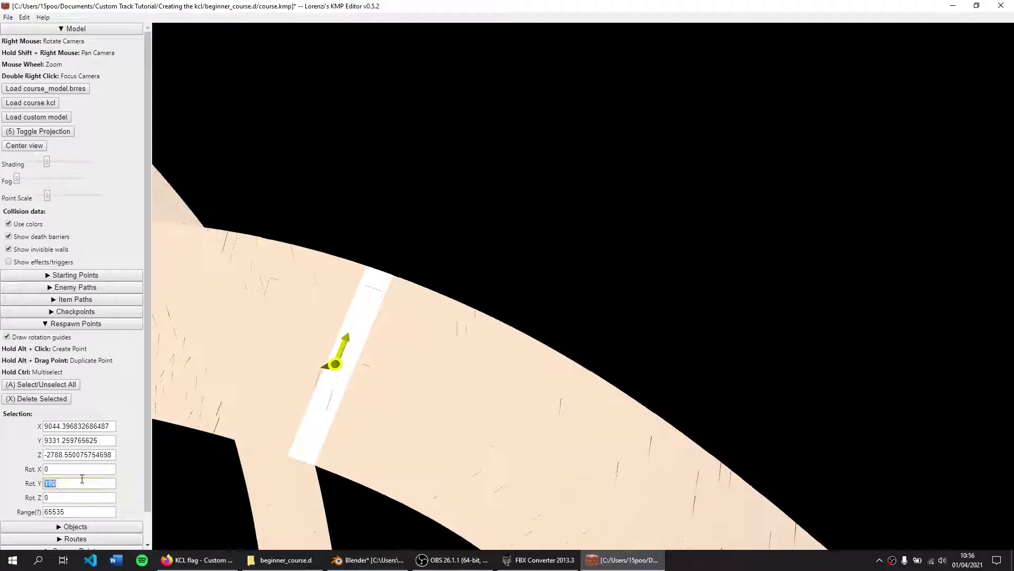
text(90)
Step: Change the start point's Y rotation to 98 and save course.kmp
click(76, 275)
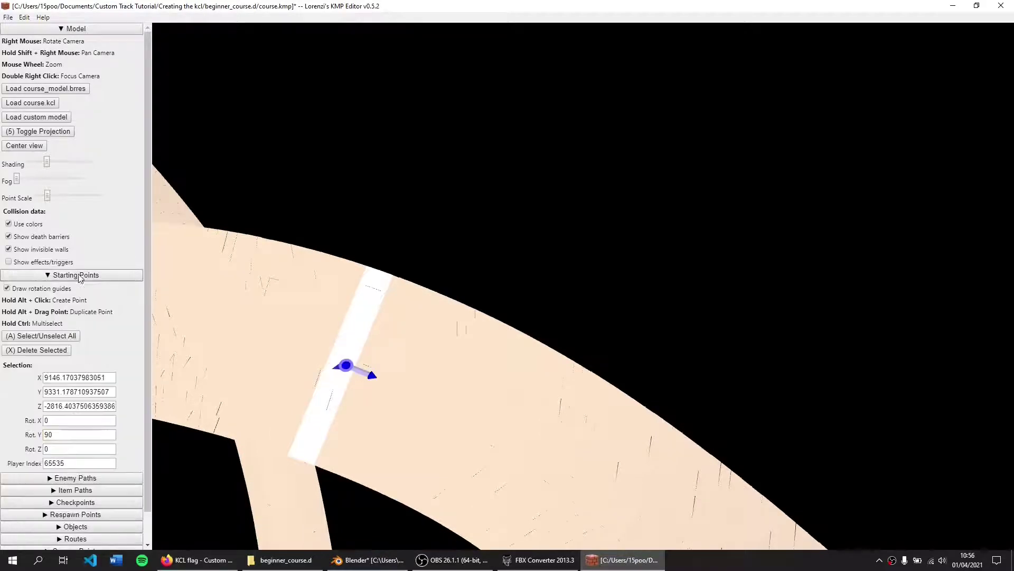
scroll(376, 362, down, 5)
scroll(467, 341, up, 5)
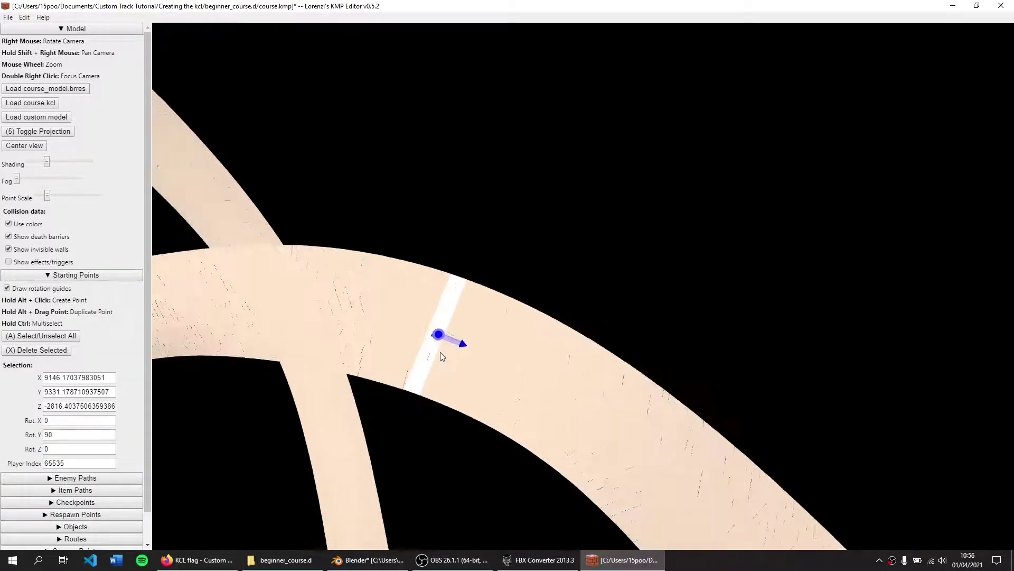
right_drag(474, 355, 763, 374)
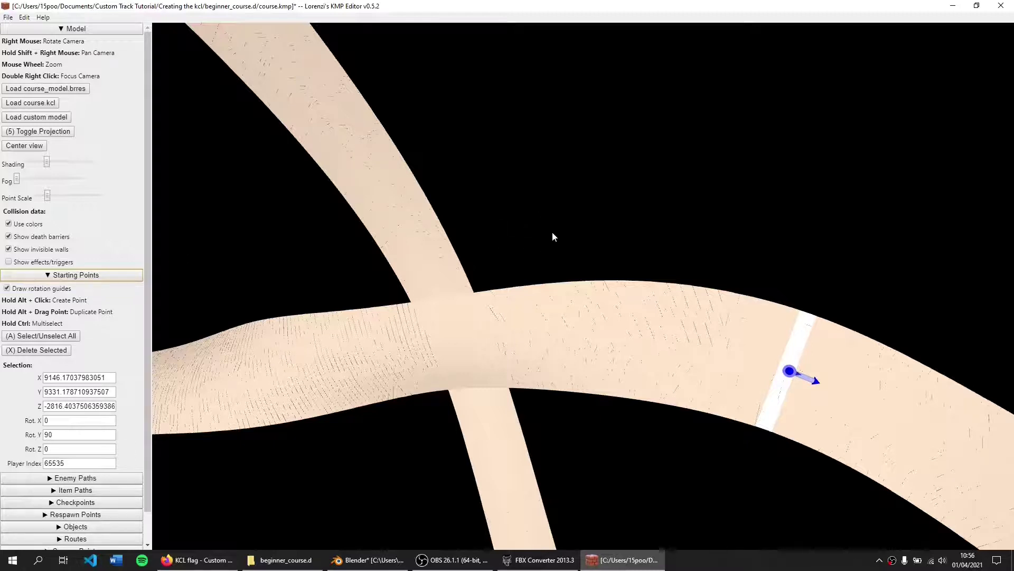
double_click(66, 434)
key(BackSpace)
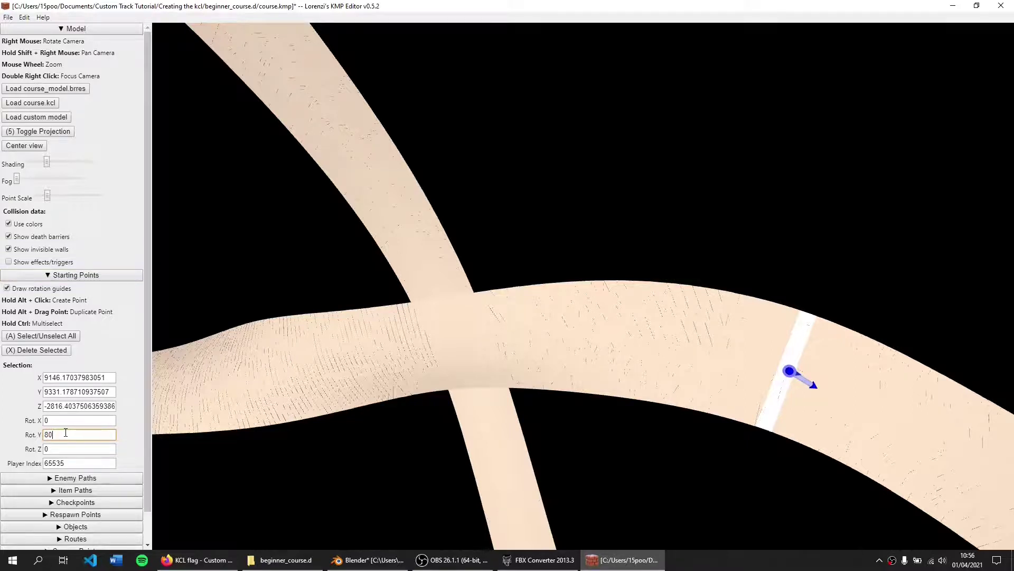
text(100)
key(BackSpace)
key(BackSpace)
key(BackSpace)
text(98)
click(8, 16)
click(21, 62)
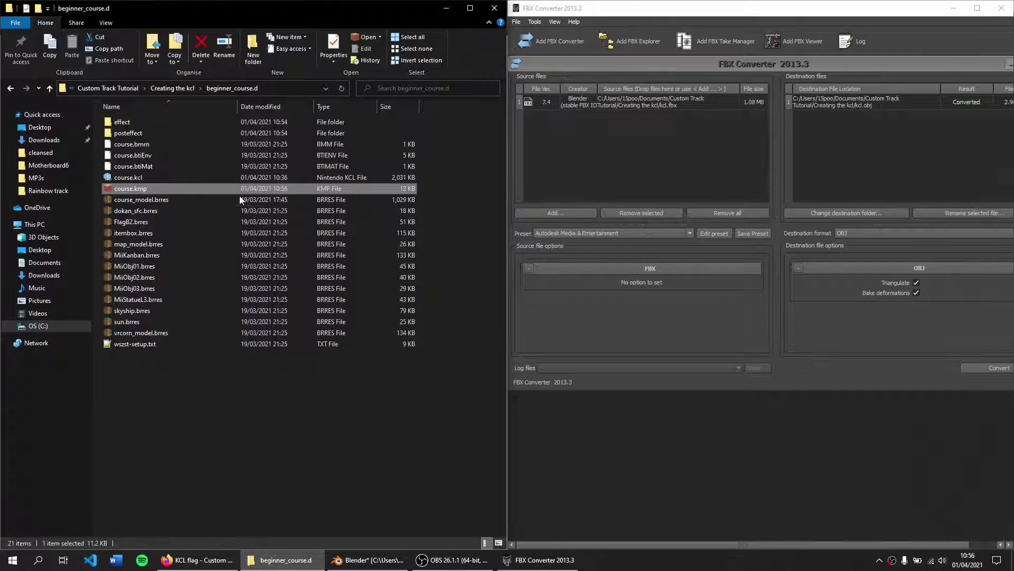
Step: From the Creating the kcl folder, run 'wszst create beginner_course.d -o' in Command Prompt
click(182, 95)
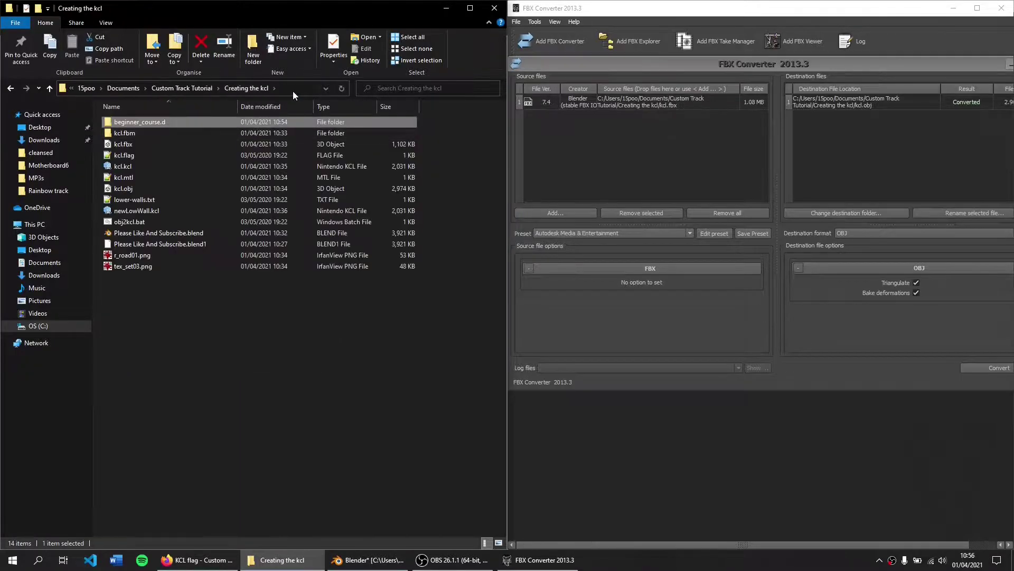
click(293, 91)
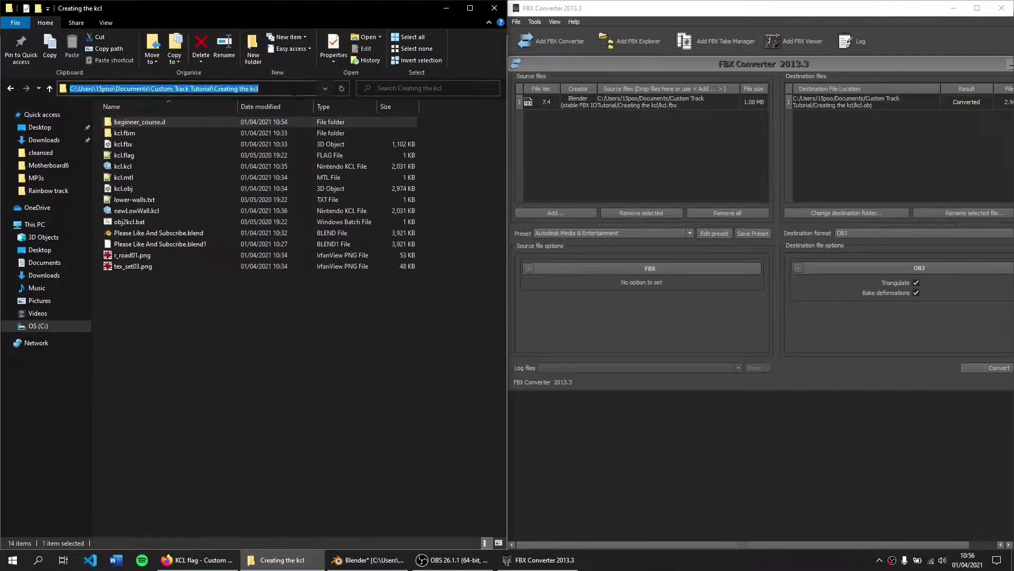
text(cmd)
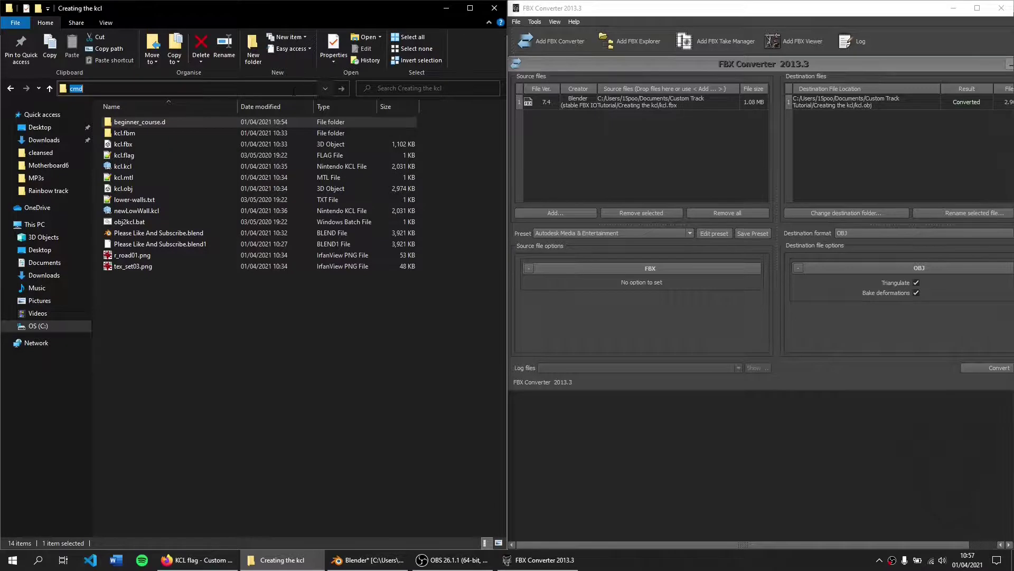
key(Return)
text(wszst create)
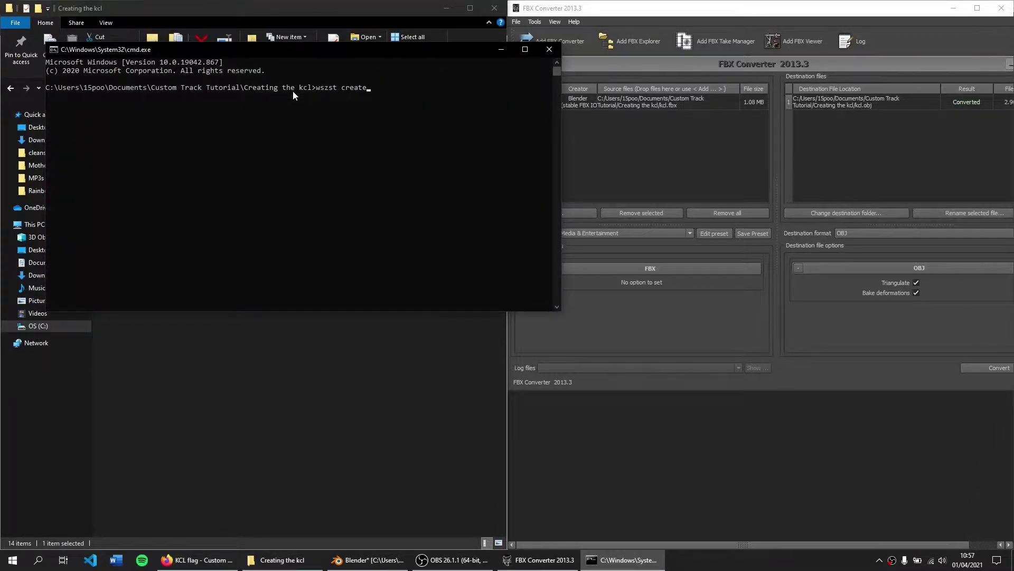
text( beginner_course.d -o)
key(Return)
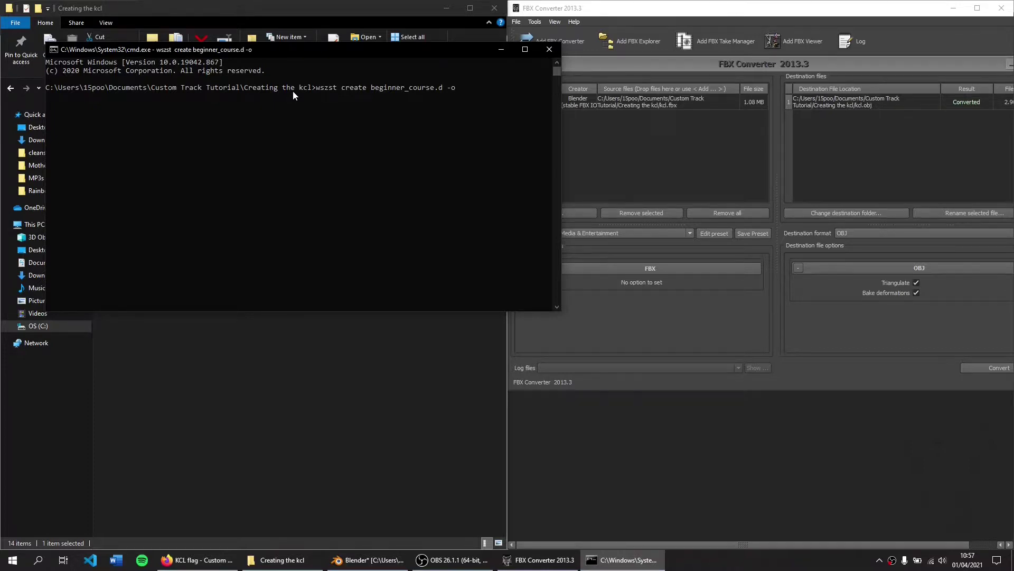
drag(228, 53, 589, 149)
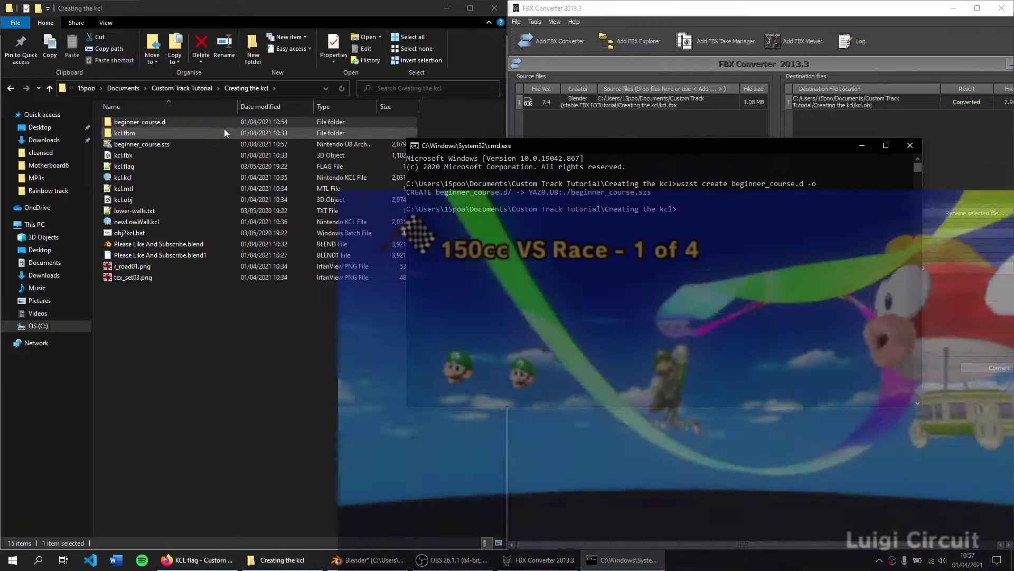
click(212, 141)
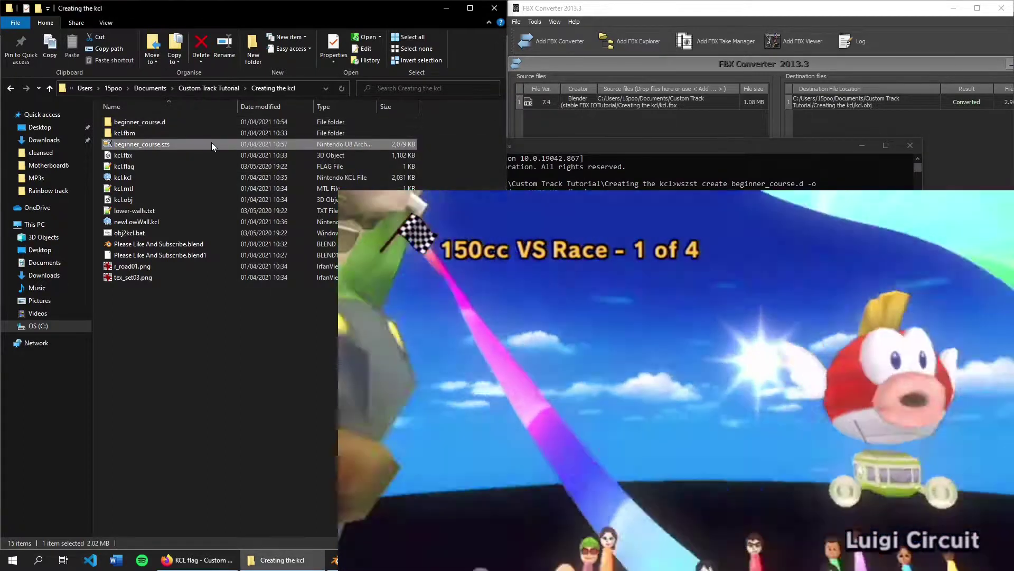